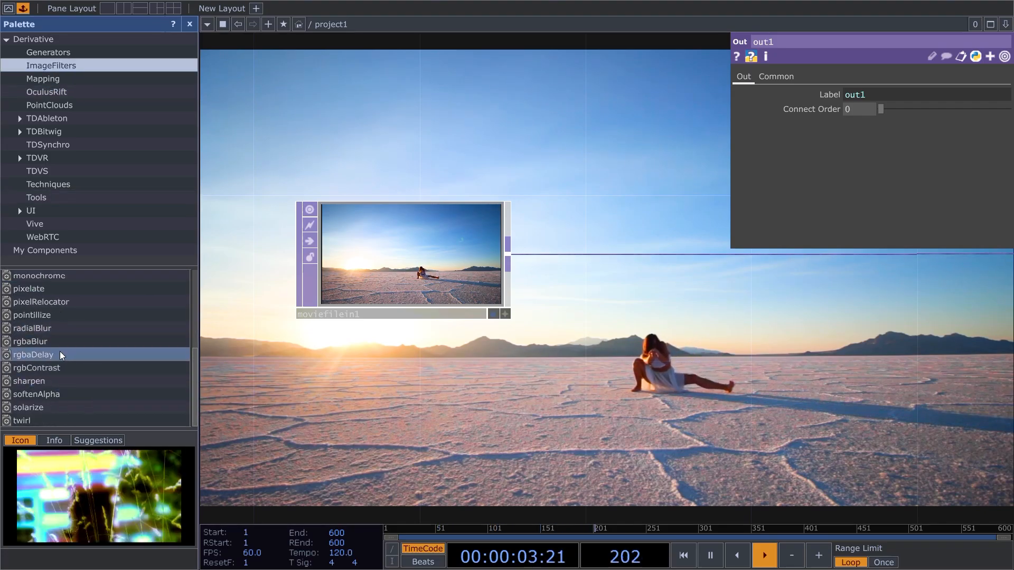
- Place the rgbaDelay image filter above the movie node and feed moviefilein1 into its input
left_click_drag(564, 188, 570, 187)
left_click_drag(598, 221, 478, 283)
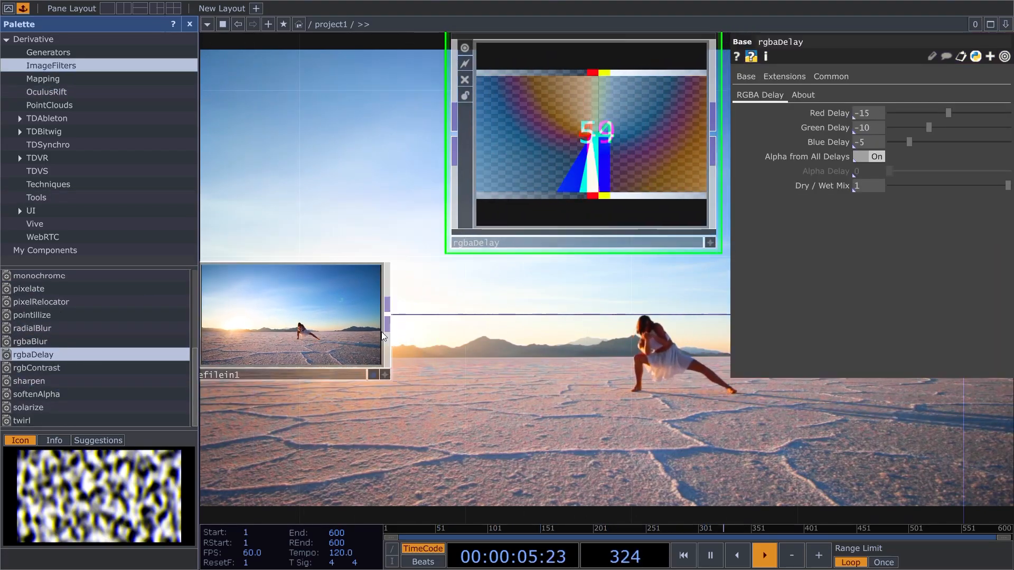
left_click_drag(388, 316, 456, 152)
- Add a Difference TOP after rgbaDelay in the chain to out1, comparing the delayed image with moviefilein1
left_click_drag(720, 139, 586, 140)
right_click(584, 139)
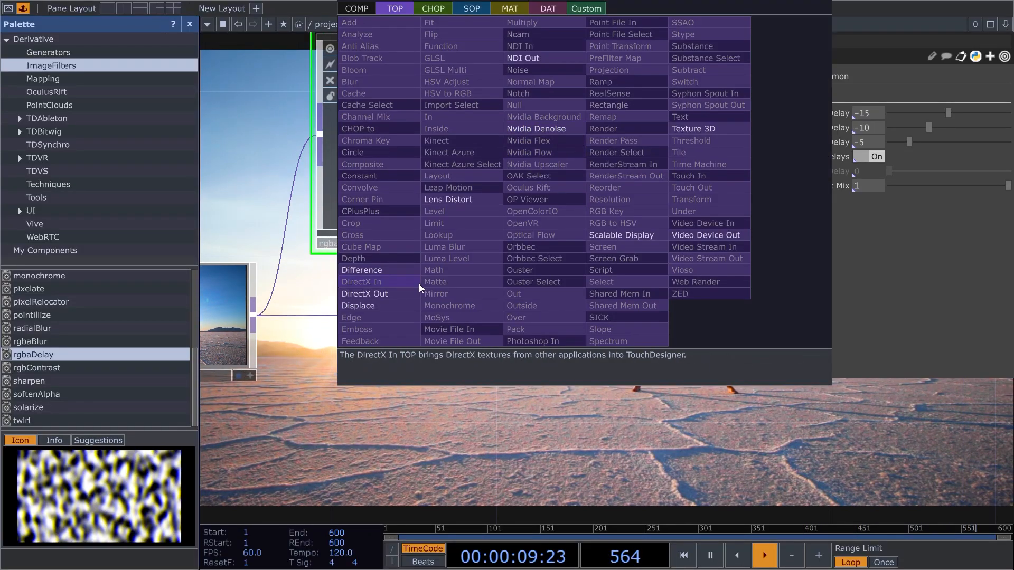
left_click(376, 277)
left_click(734, 310)
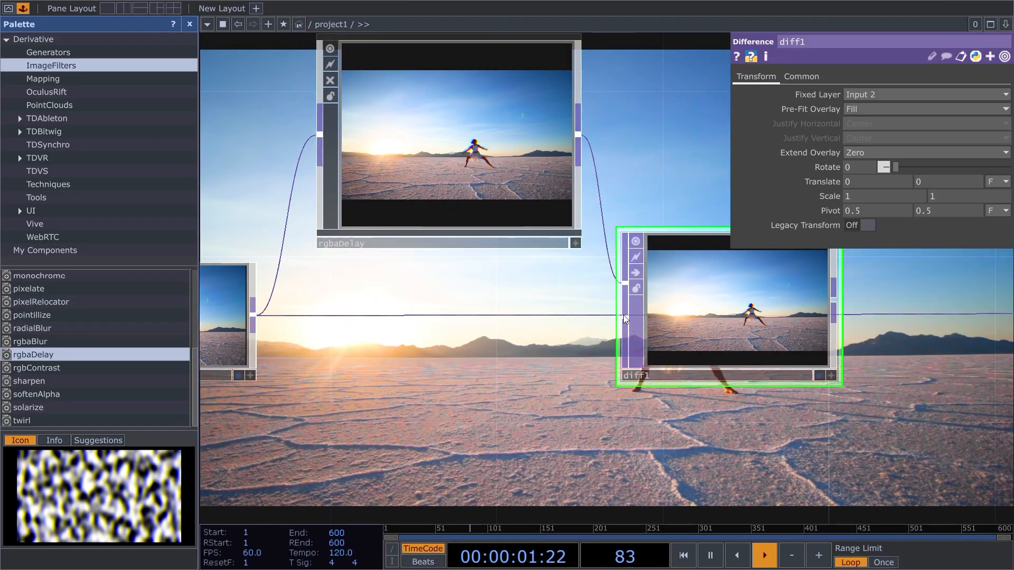
left_click_drag(253, 315, 625, 316)
- Insert a Threshold TOP between diff1 and out1
left_click_drag(655, 391, 395, 399)
scroll(395, 400, "down", 3)
left_click_drag(525, 340, 584, 343)
left_click_drag(613, 388, 464, 377)
scroll(510, 375, "down", 5)
scroll(434, 383, "up", 2)
right_click(361, 341)
type("th")
key("Return")
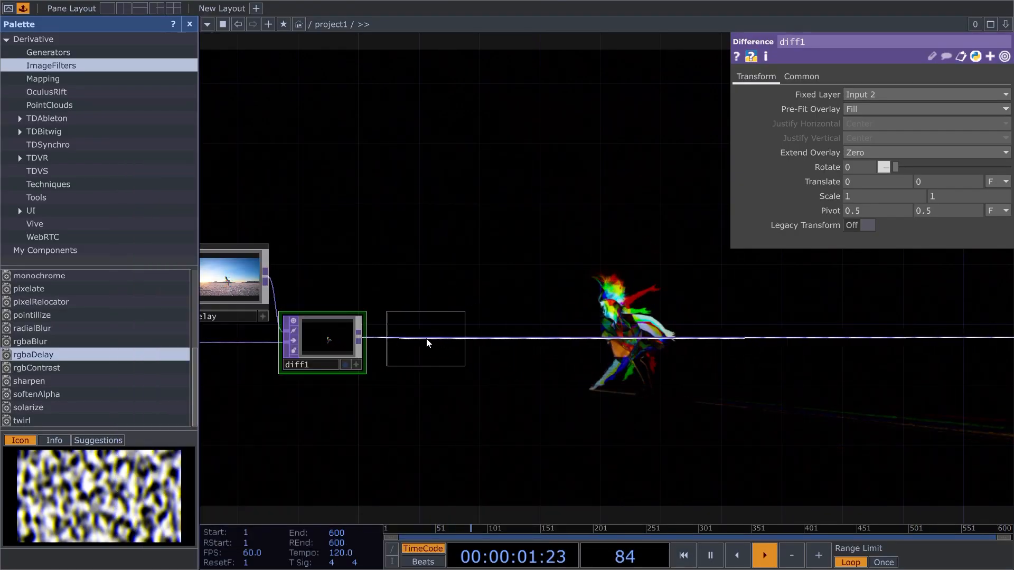
left_click(425, 344)
- Lower the Threshold value of thresh1 to 0.109
scroll(455, 370, "up", 4)
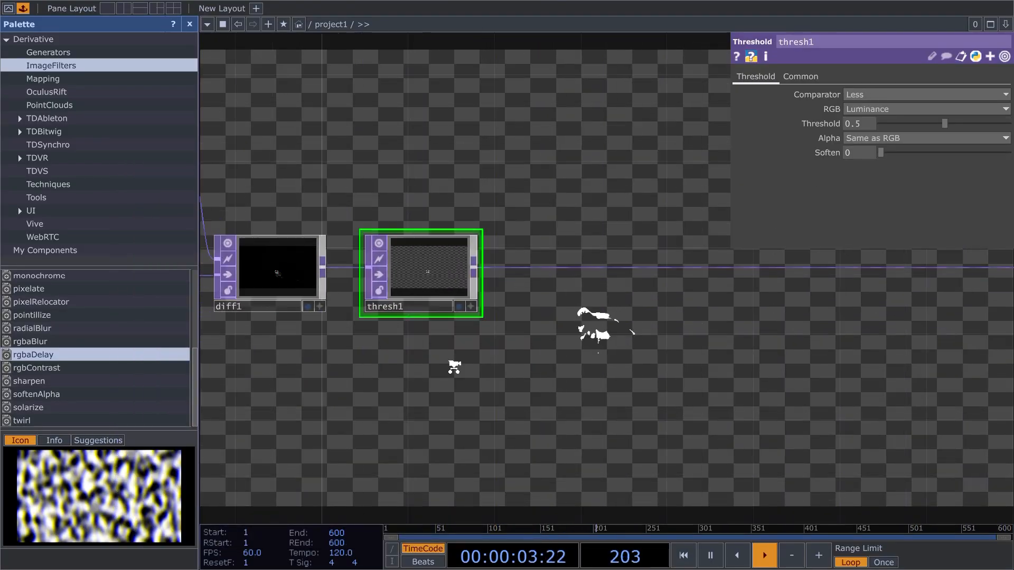
left_click_drag(899, 126, 899, 126)
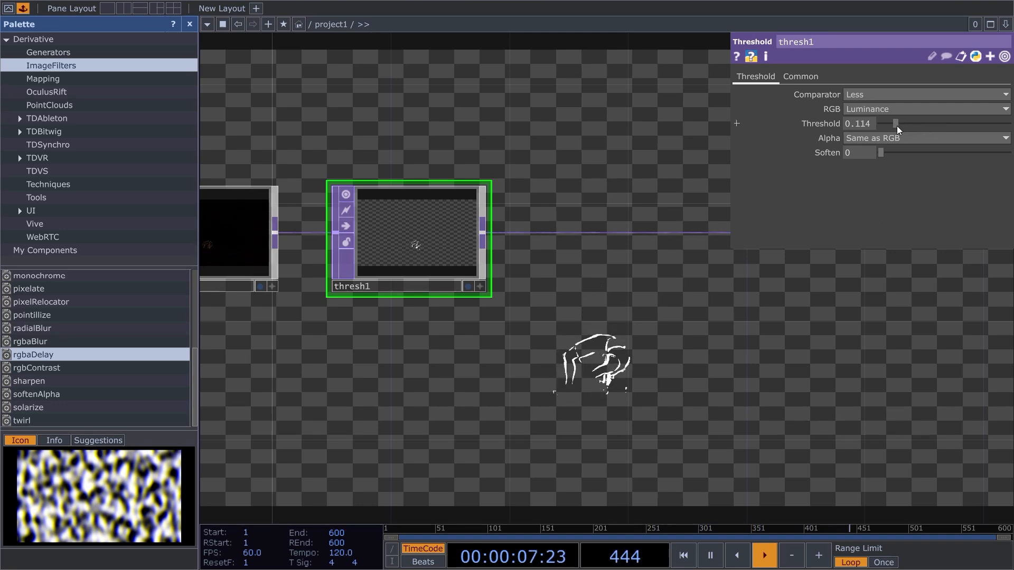
left_click_drag(896, 126, 896, 127)
- Insert an RGB Key TOP between thresh1 and out1, right beside the output node
left_click_drag(757, 354, 485, 406)
scroll(485, 405, "down", 5)
scroll(904, 401, "up", 2)
left_click(886, 343)
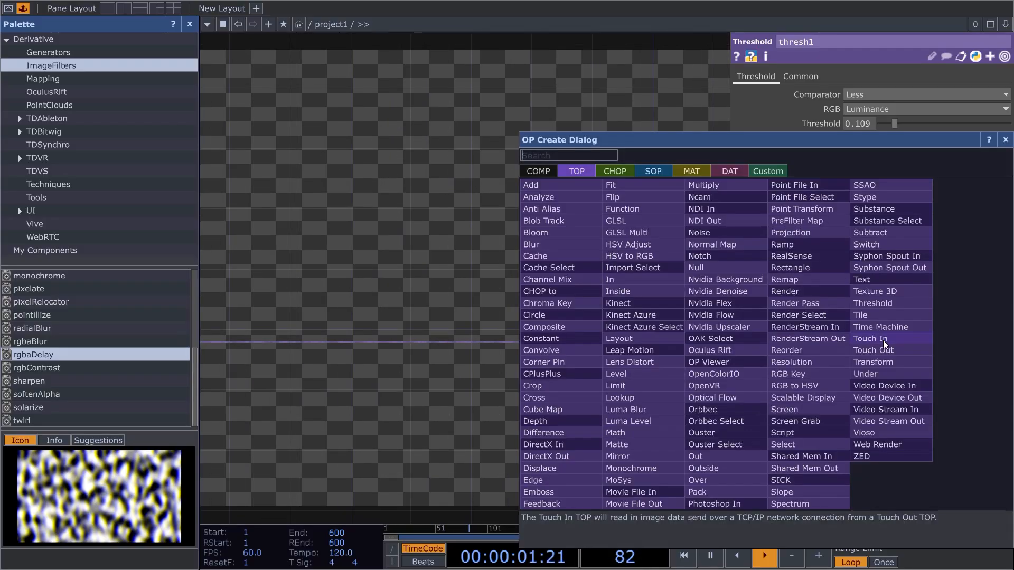
type("rg")
left_click(824, 374)
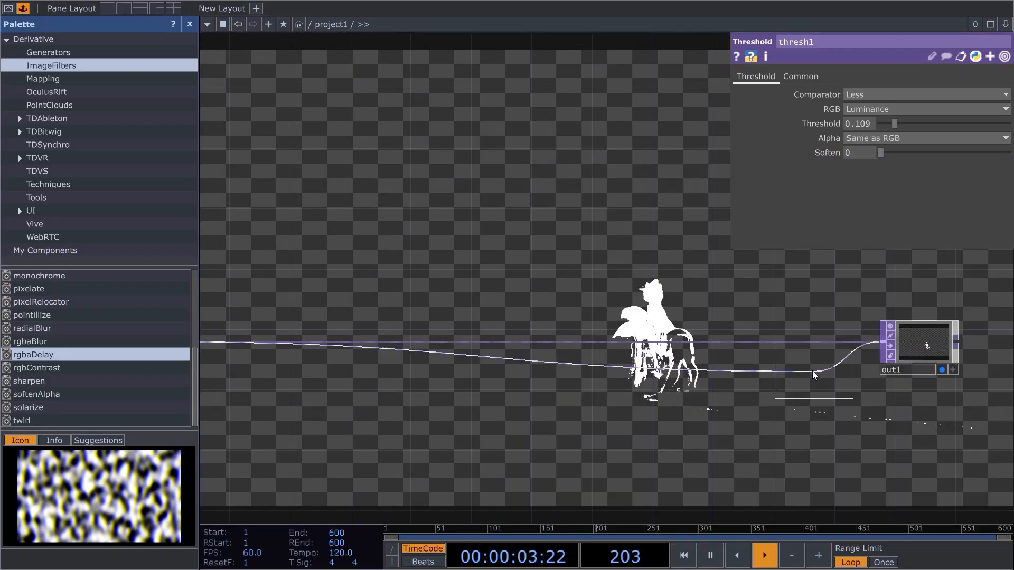
left_click(826, 346)
scroll(781, 363, "down", 4)
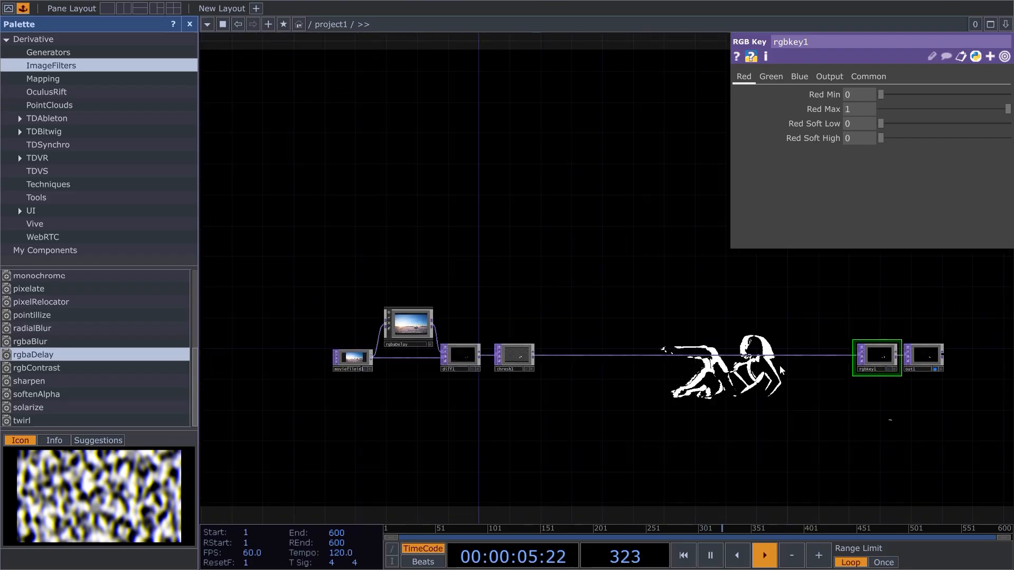
- Add a Ramp TOP below thresh1 and connect the output of thresh1 to its input
scroll(498, 384, "up", 4)
left_click_drag(492, 328, 469, 289)
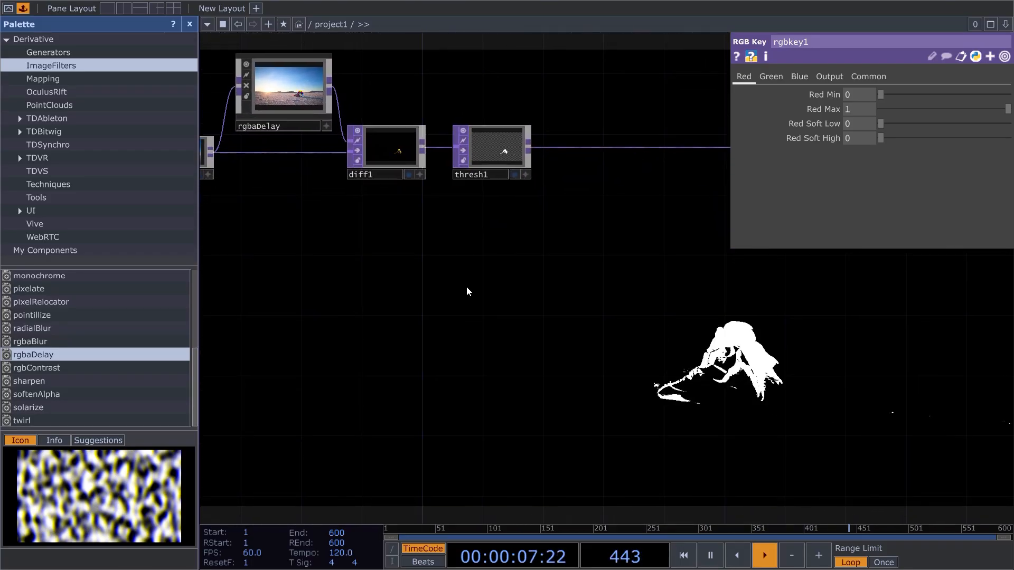
key("Tab")
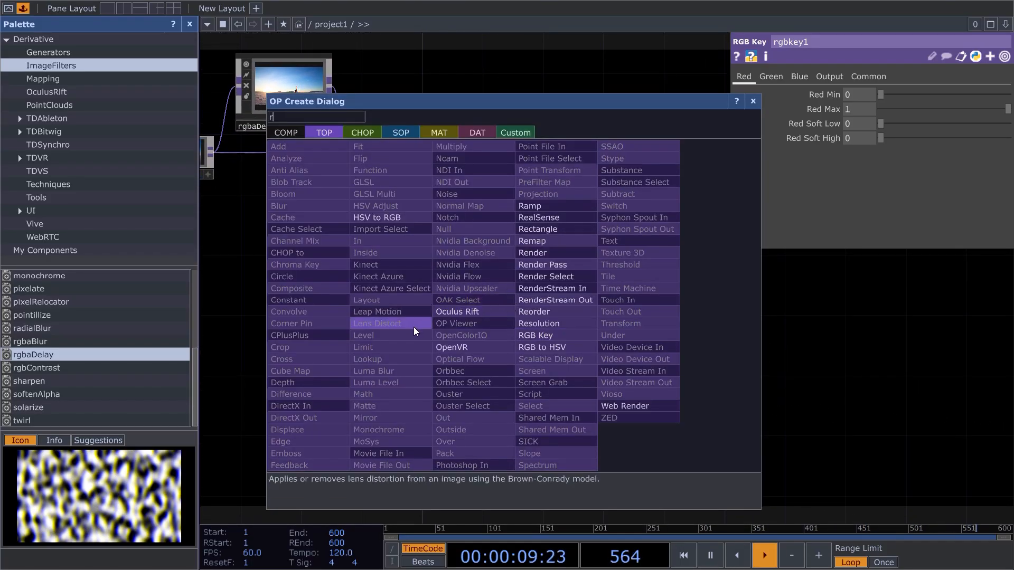
left_click(562, 217)
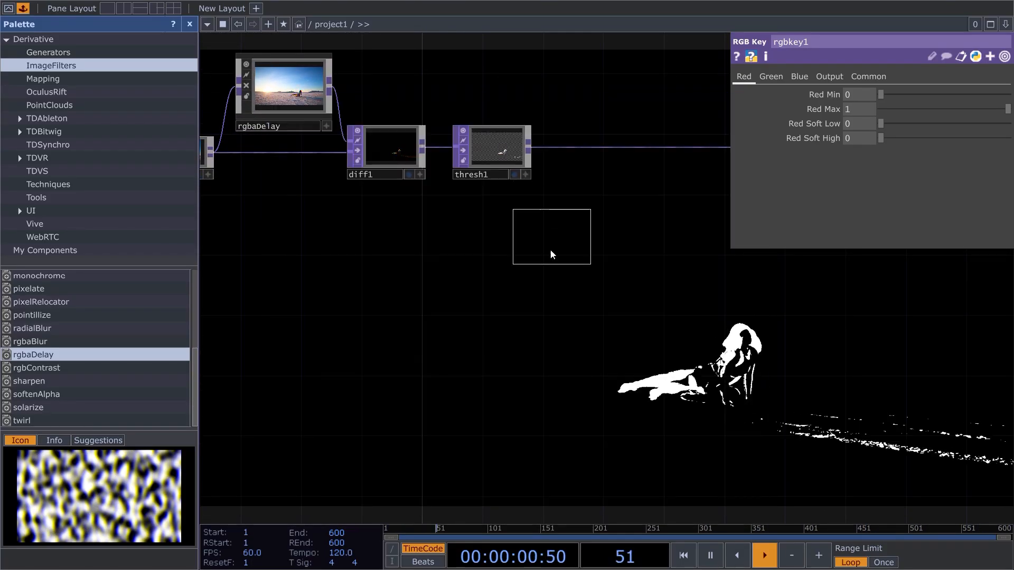
left_click(506, 289)
left_click_drag(528, 141, 465, 290)
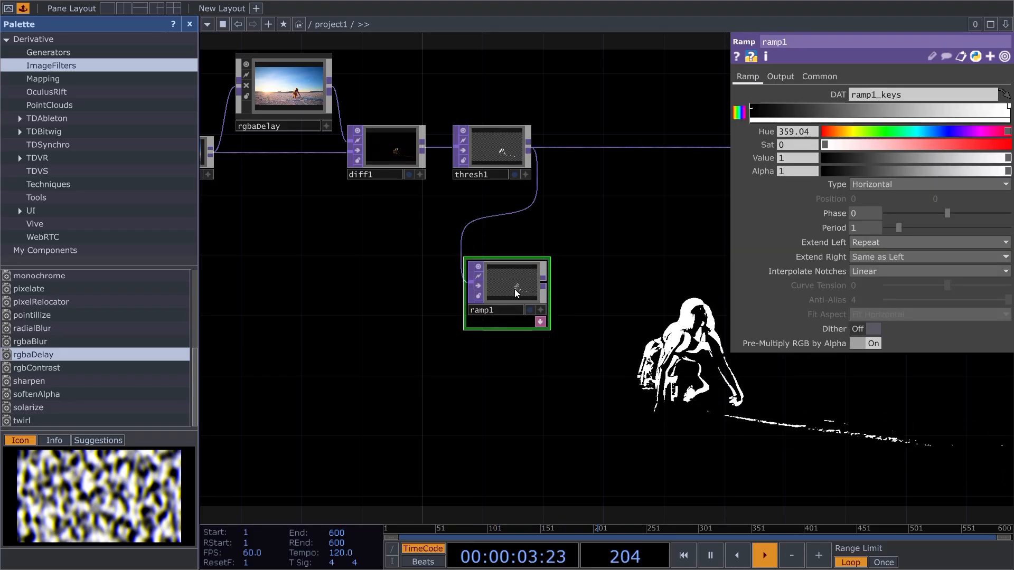
- Set Combine with Input of ramp1 to Set Resolution Only
left_click(780, 76)
left_click(883, 96)
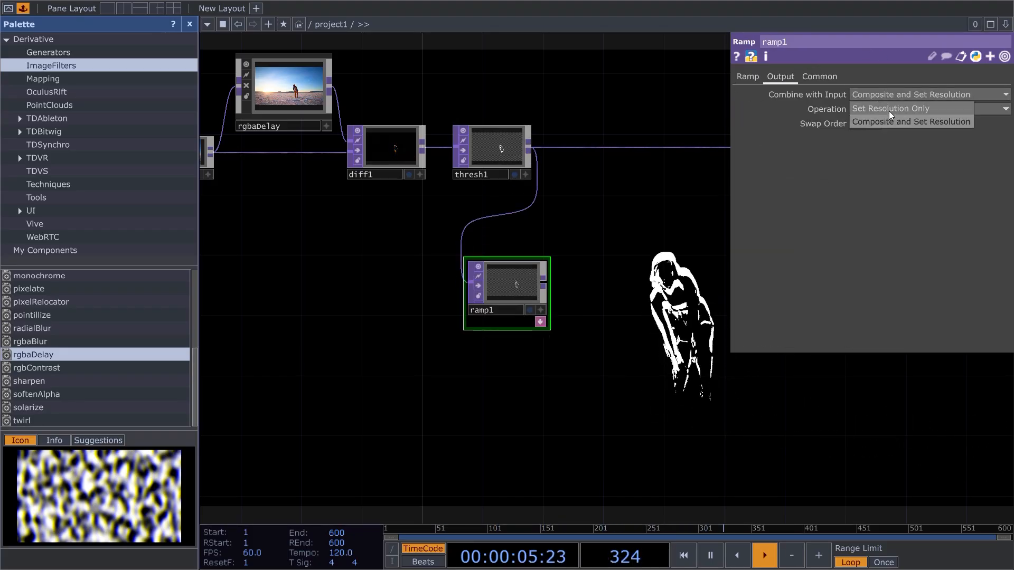
left_click(885, 110)
scroll(459, 364, "up", 3)
scroll(507, 363, "down", 4)
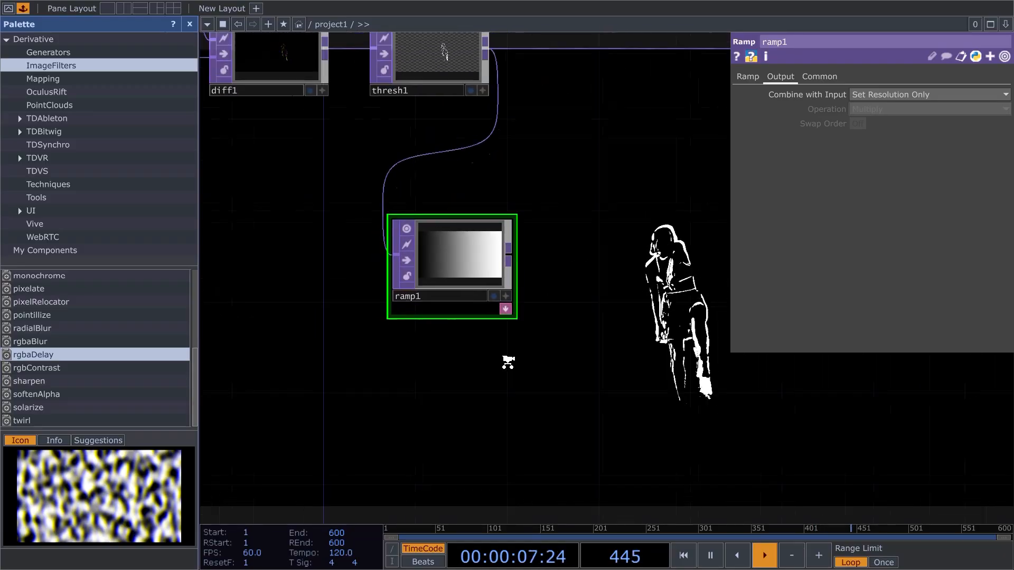
- Duplicate ramp1 below itself and set the copy's ramp type to Vertical
key("ctrl+c")
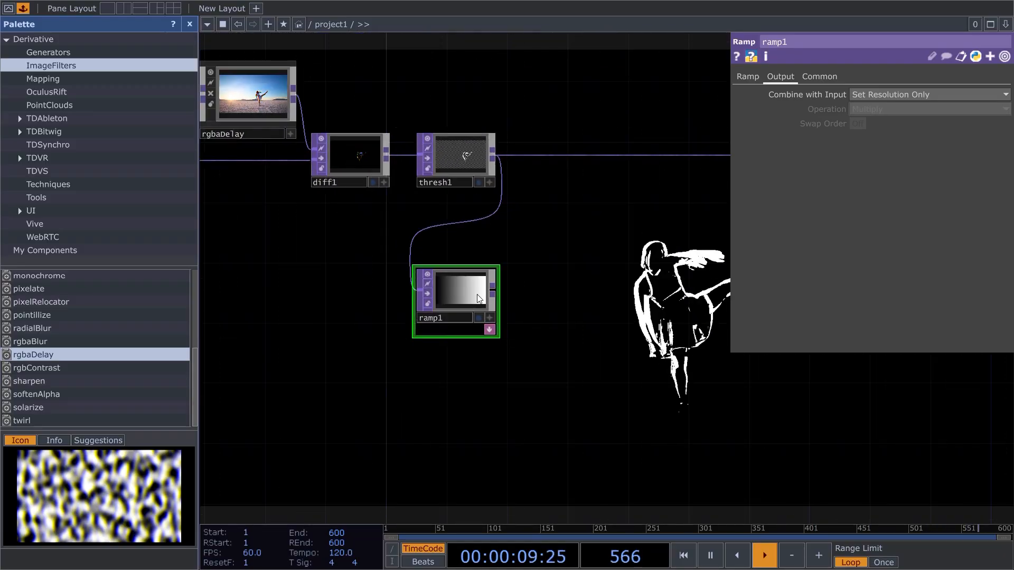
key("ctrl+v")
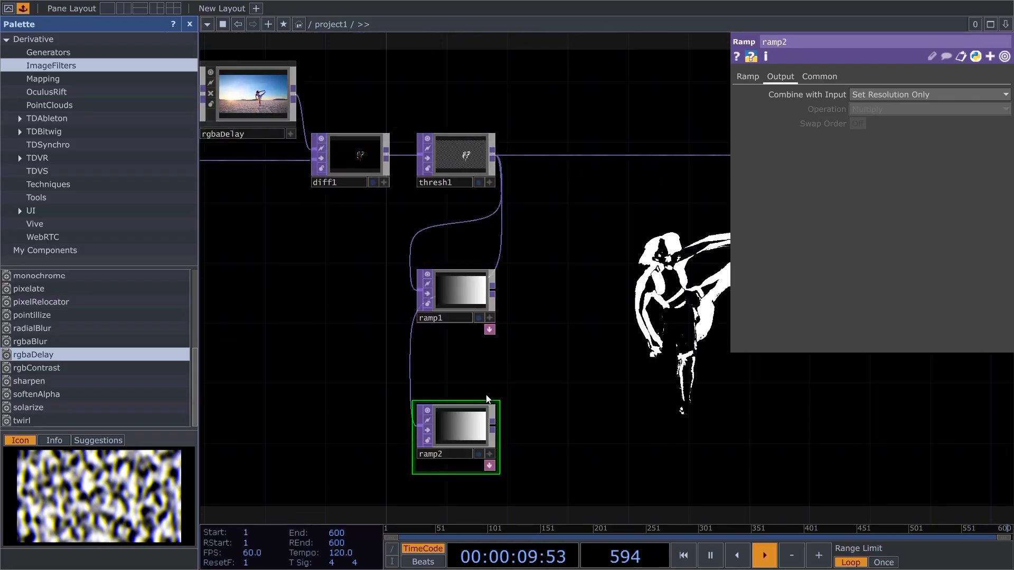
left_click(745, 77)
left_click(885, 184)
left_click(876, 198)
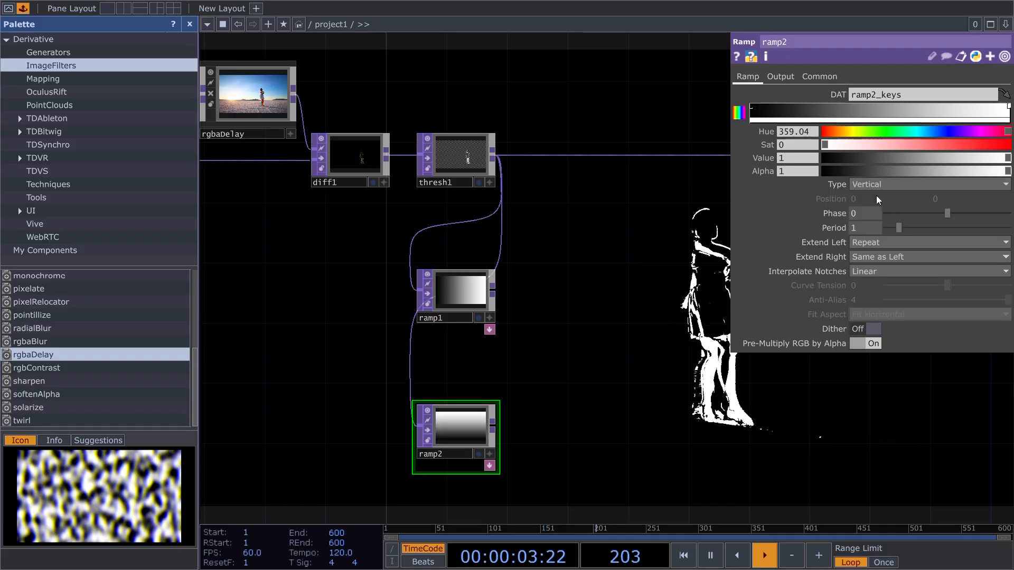
- Move ramp1 closer to ramp2 and add a Reorder TOP fed by ramp1
left_click_drag(594, 381, 557, 349)
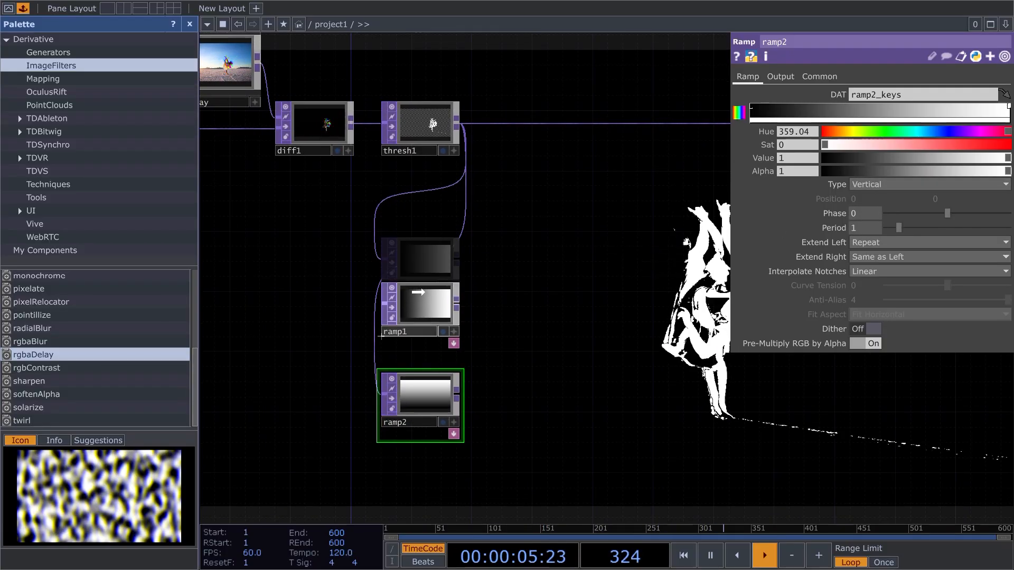
scroll(461, 303, "up", 3)
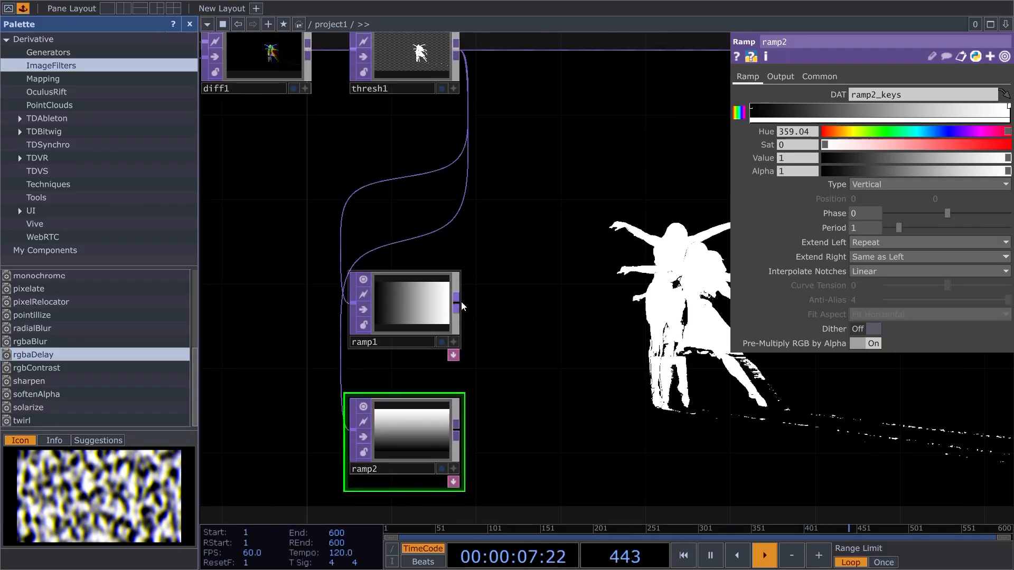
left_click(457, 305)
type("re")
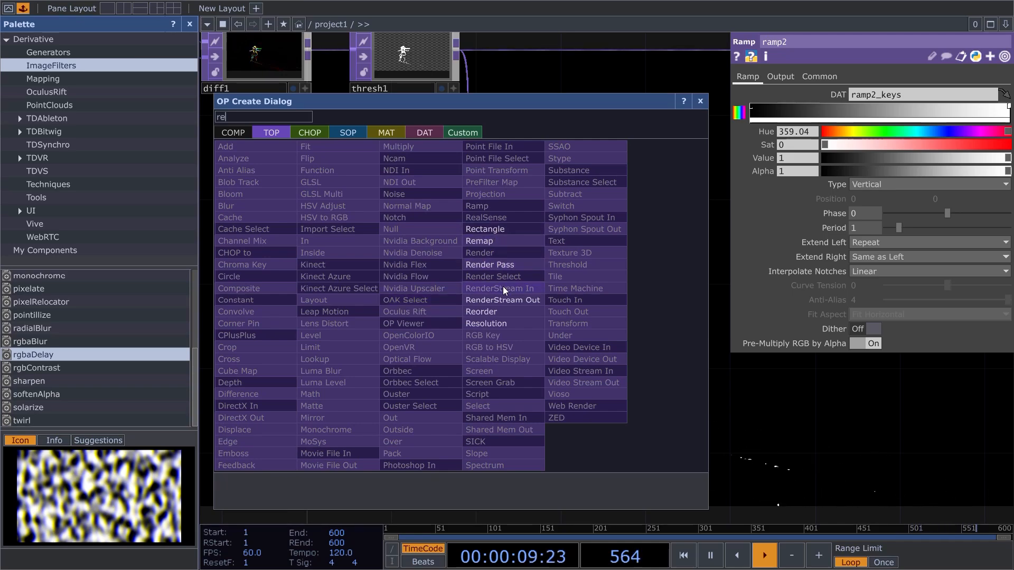
left_click(481, 312)
left_click(674, 363)
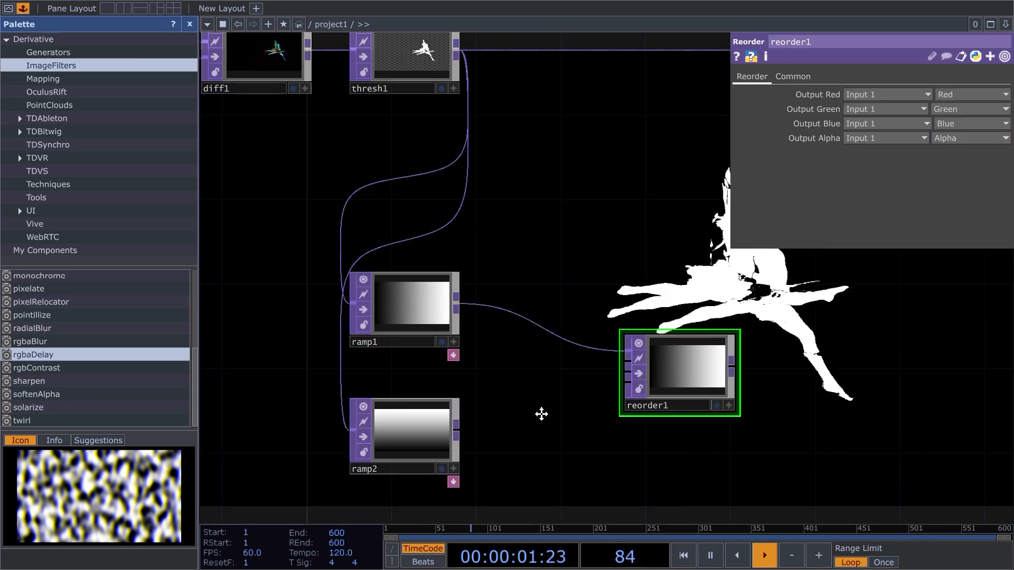
- Connect ramp2 to the second input of the Reorder TOP and thresh1 to its third input
left_click(455, 425)
left_click(613, 351)
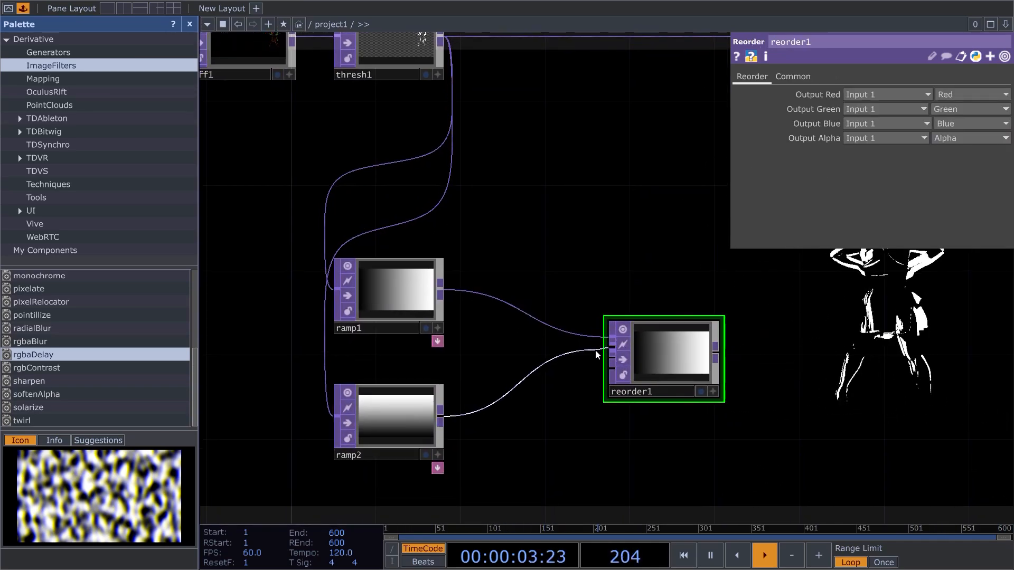
left_click_drag(596, 217, 557, 288)
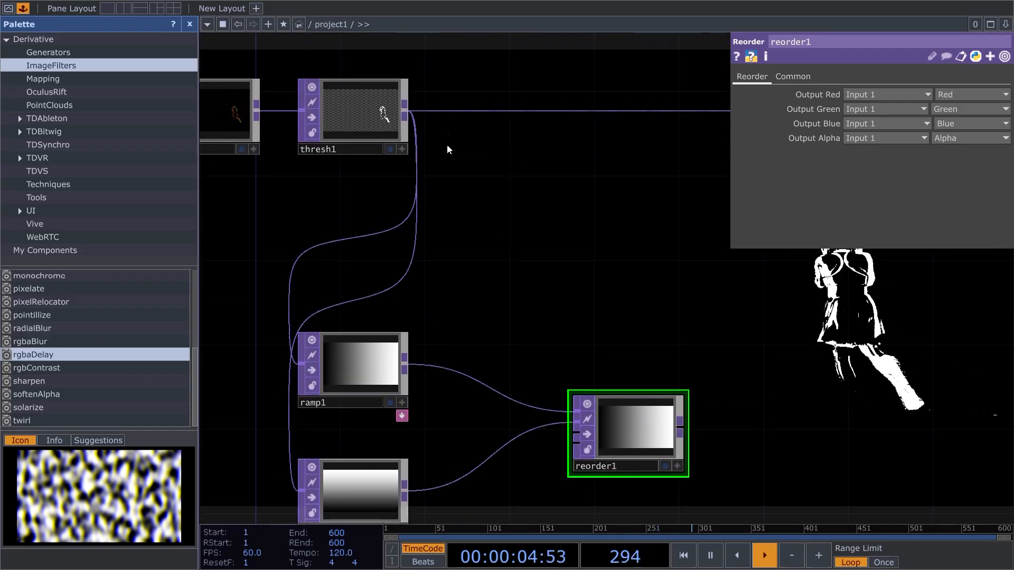
left_click(405, 110)
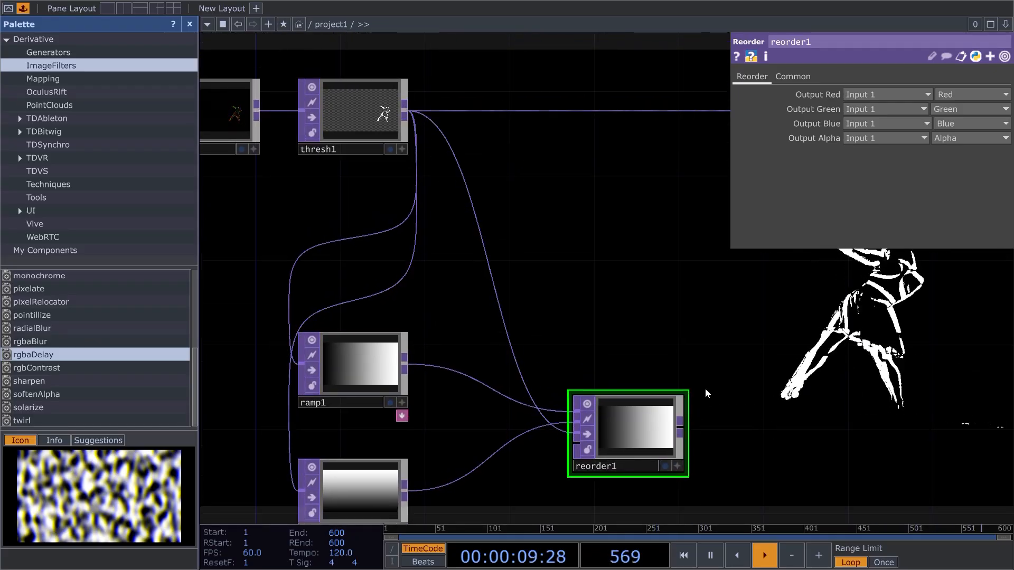
left_click(658, 410)
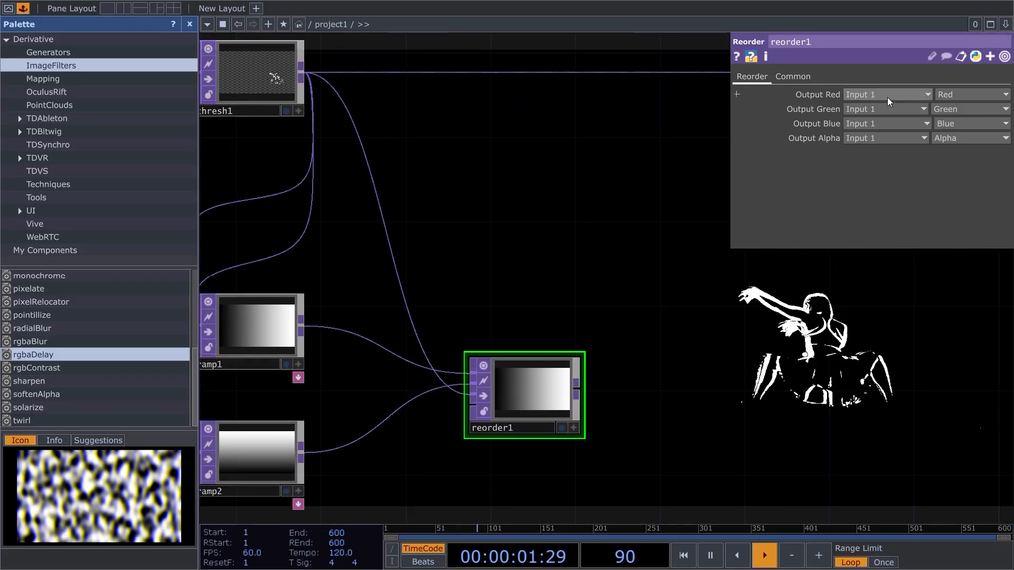
- Set the Reorder TOP's Output Green to Input 2 and its Output Blue to Input 3
left_click(886, 96)
left_click(873, 104)
left_click(890, 107)
left_click(872, 136)
left_click(884, 122)
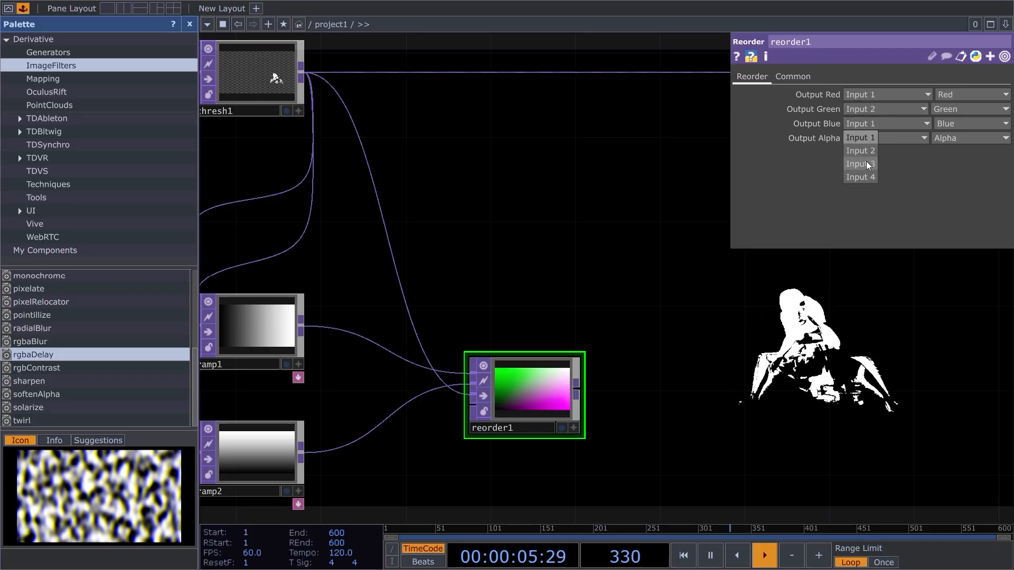
left_click(866, 162)
- Add a Point Transform TOP after reorder1
scroll(554, 306, "up", 5)
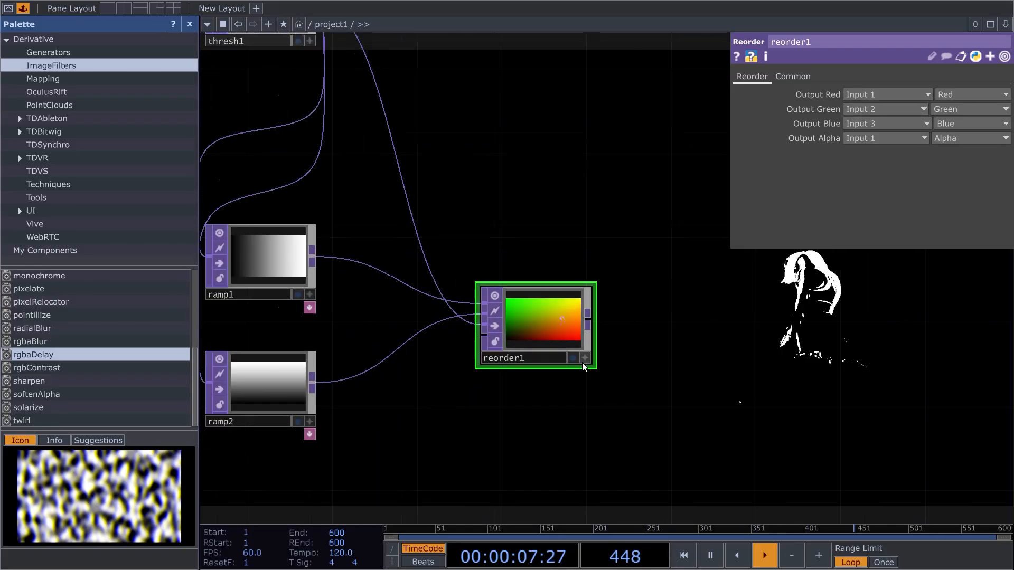
scroll(575, 360, "up", 2)
left_click_drag(718, 323, 686, 367)
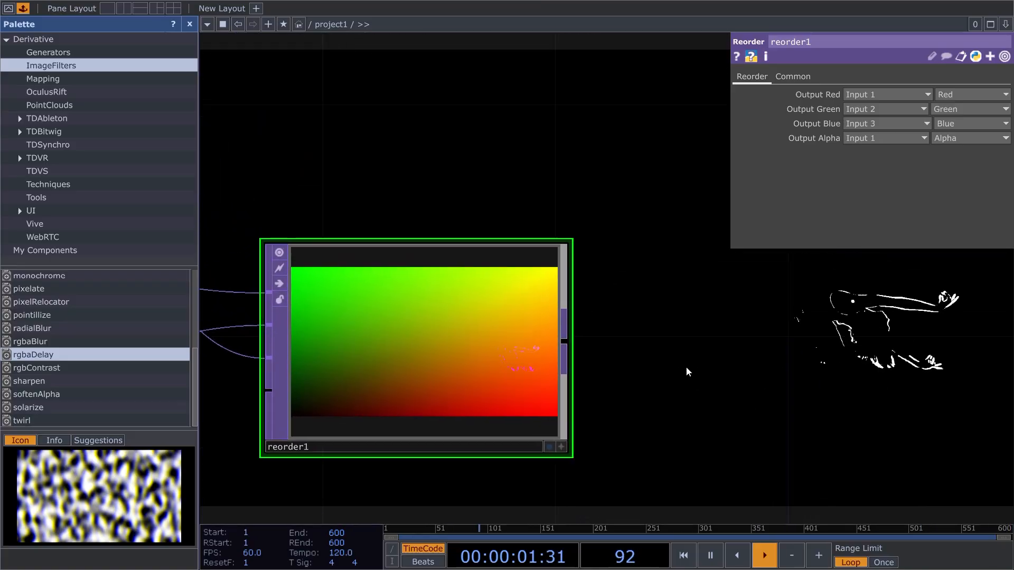
scroll(686, 364, "down", 5)
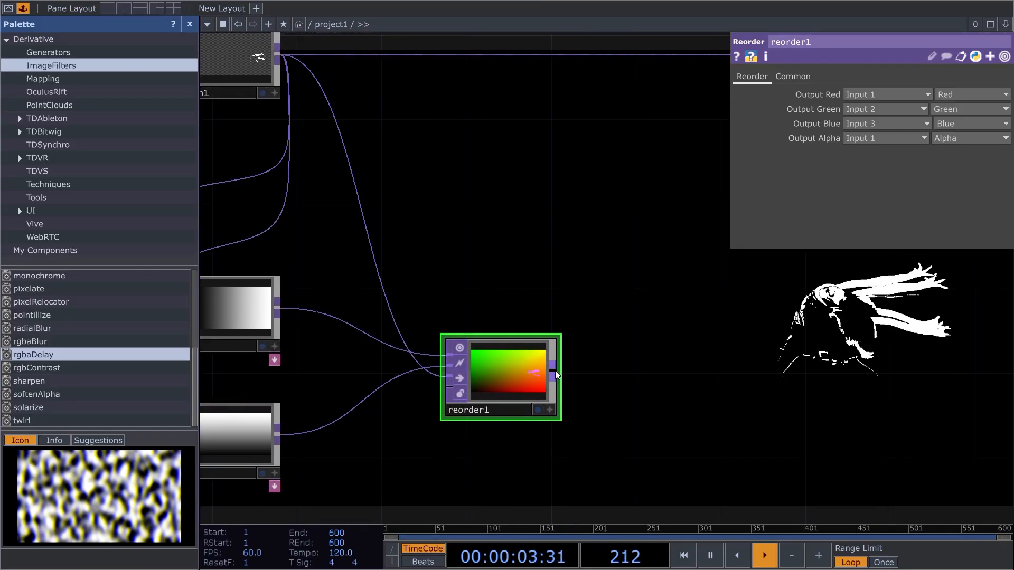
key("Tab")
type("po")
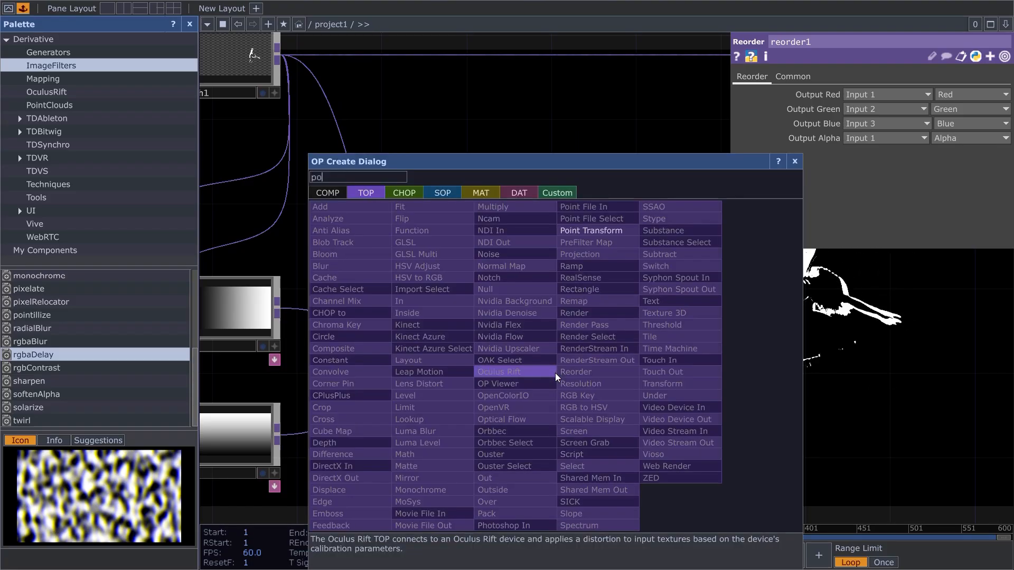
left_click(608, 230)
left_click(651, 372)
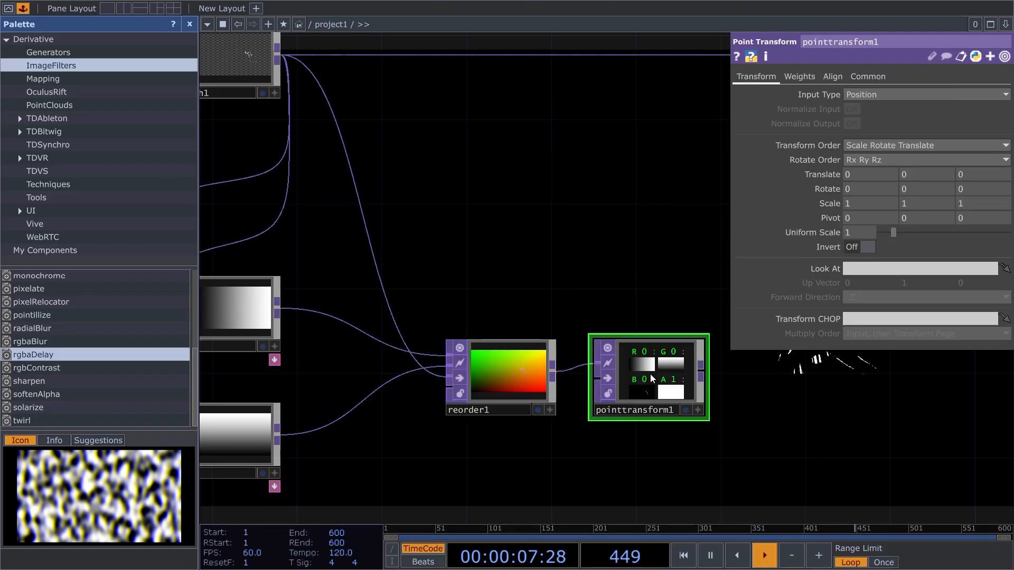
- Examine the node information of the Point Transform TOP for its size and pixel format
scroll(727, 401, "up", 3)
right_click(516, 344)
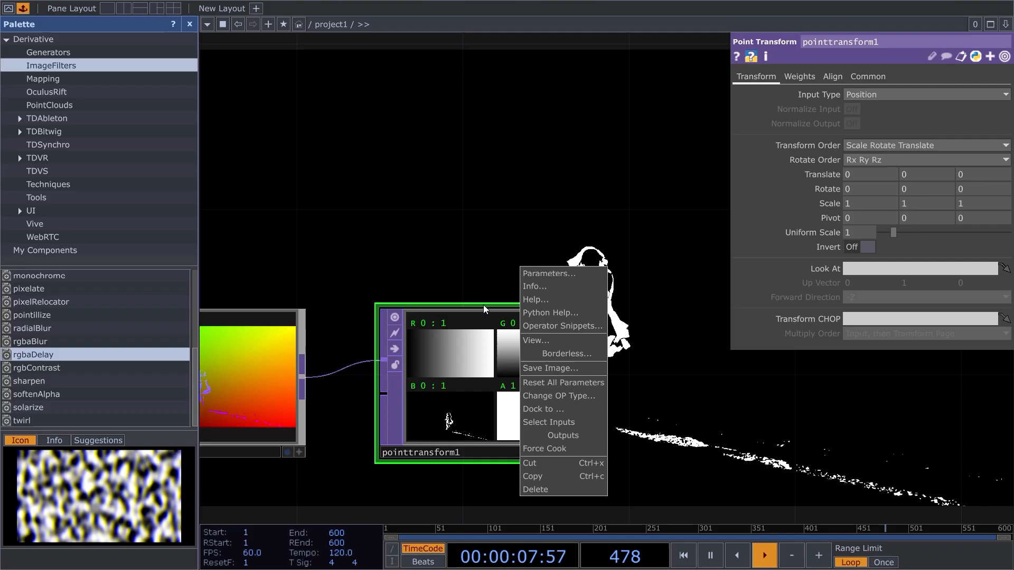
left_click(546, 288)
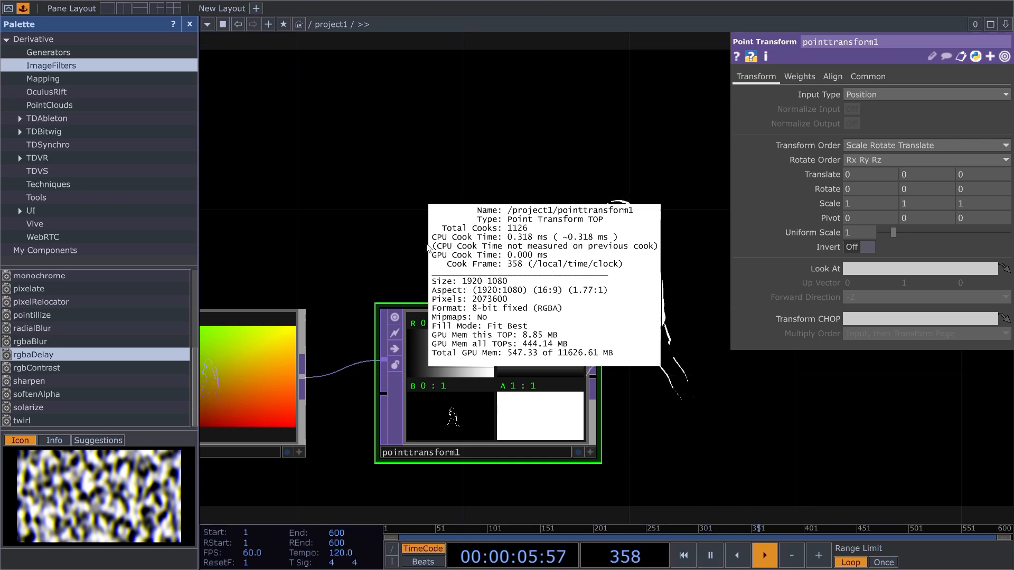
left_click(401, 228)
- Set the Y scale of pointtransform1 to 9/16
left_click(912, 204)
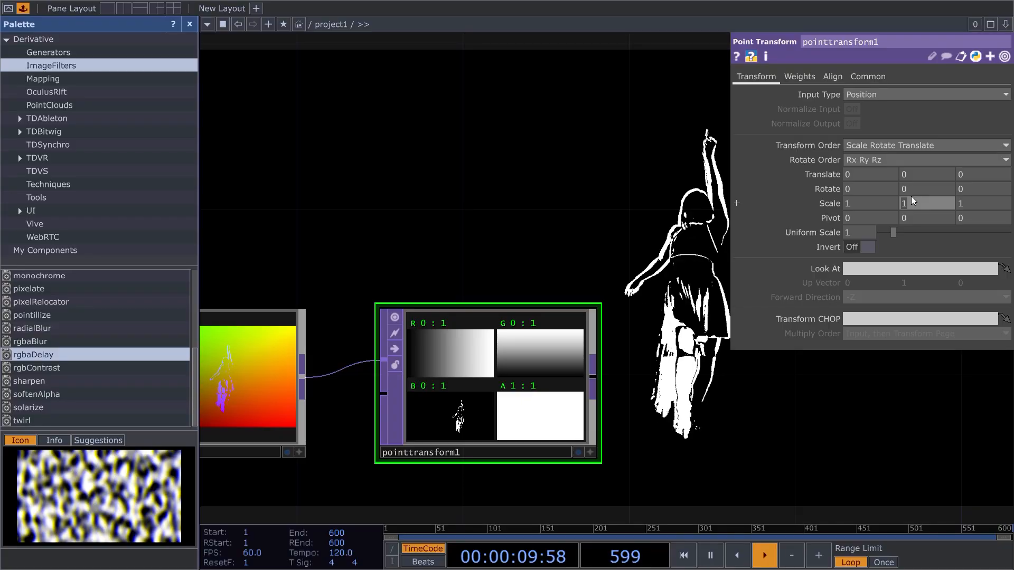
type("9/")
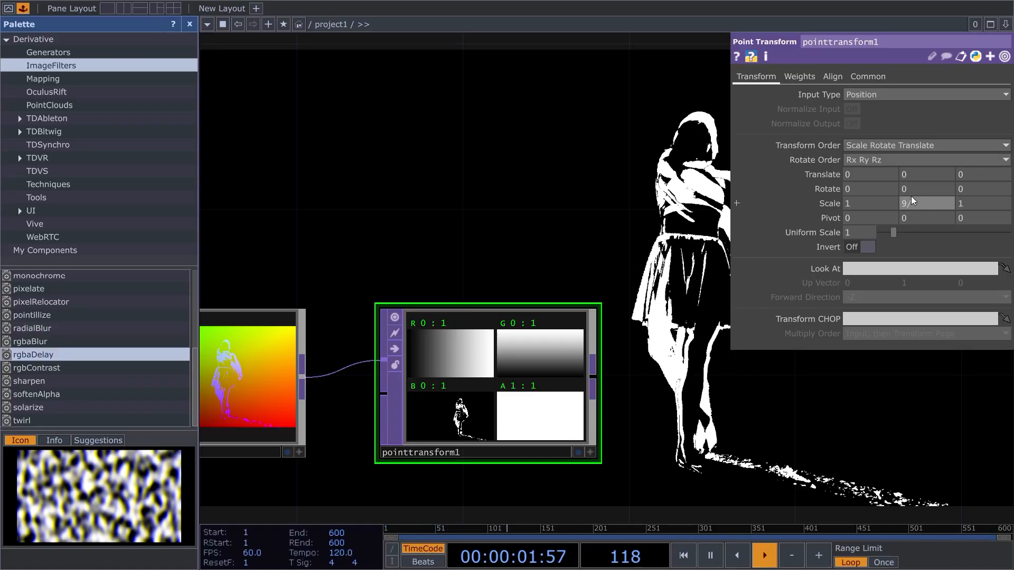
type("16")
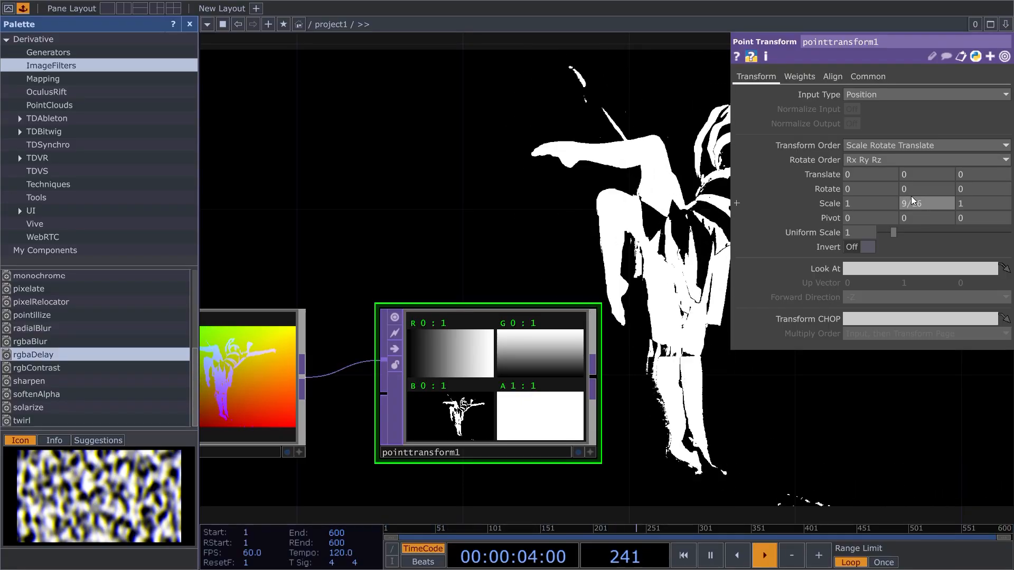
key("Return")
- Select rgbkey1 and out1 together and move them farther along the network to free space after thresh1
scroll(451, 234, "down", 5)
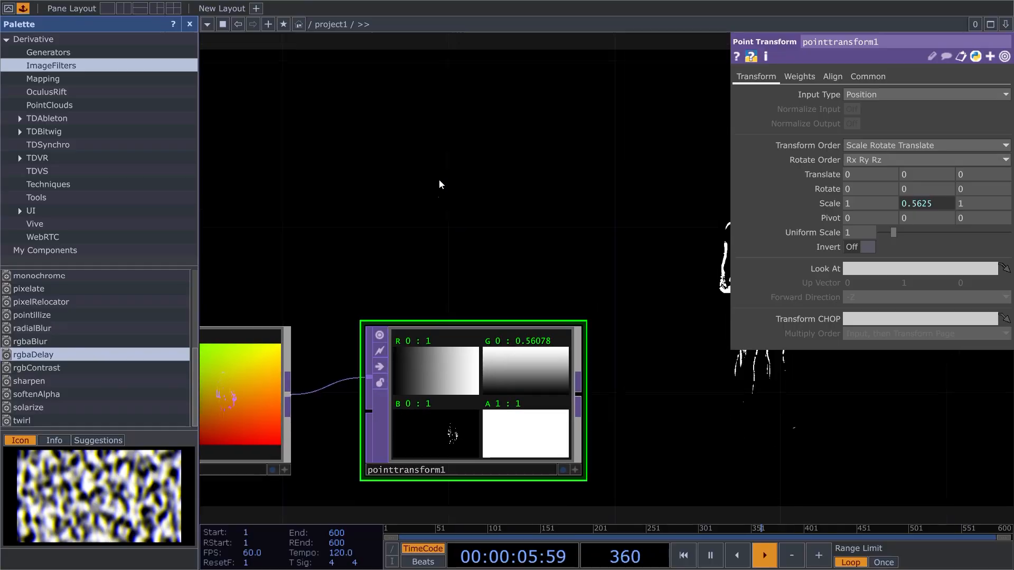
left_click_drag(462, 207, 401, 296)
left_click_drag(444, 265, 335, 277)
scroll(335, 277, "down", 4)
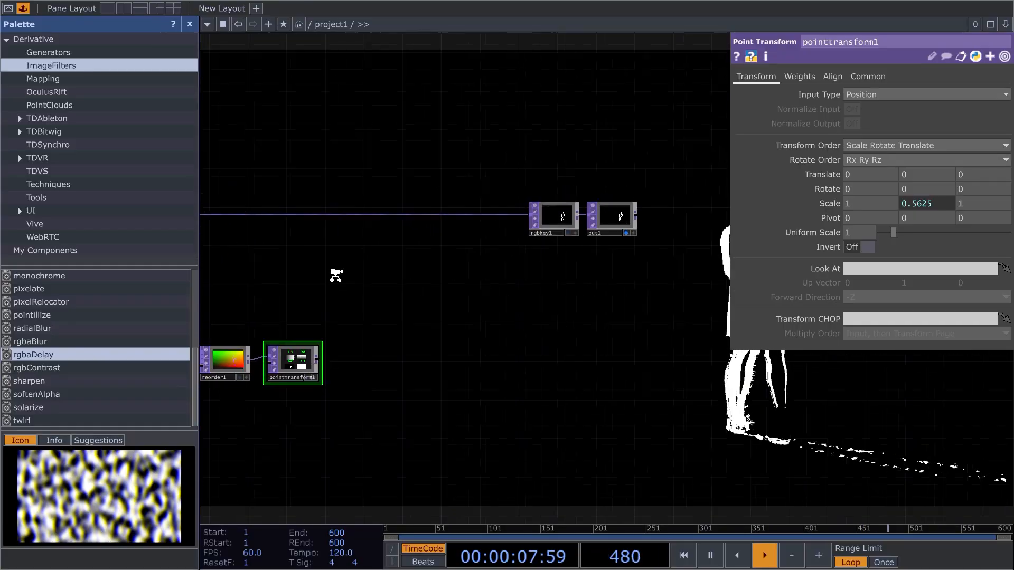
left_click_drag(476, 147, 614, 250)
left_click_drag(515, 231, 715, 231)
- Place the particlesGpu component from the Tools palette in the free space beyond thresh1 and above pointtransform1
left_click_drag(286, 283, 477, 299)
scroll(464, 277, "up", 3)
left_click_drag(536, 246, 513, 269)
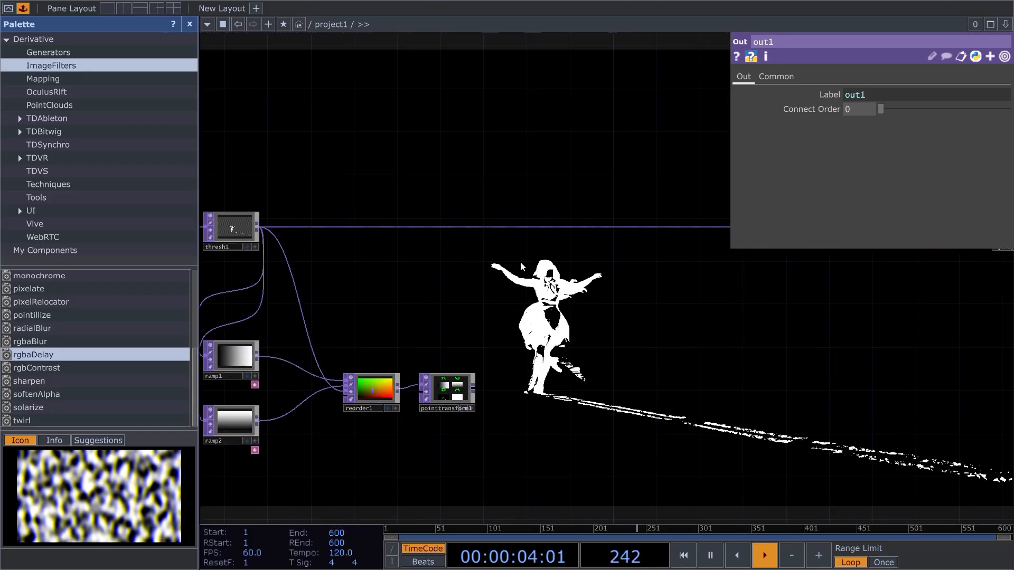
left_click_drag(411, 264, 488, 309)
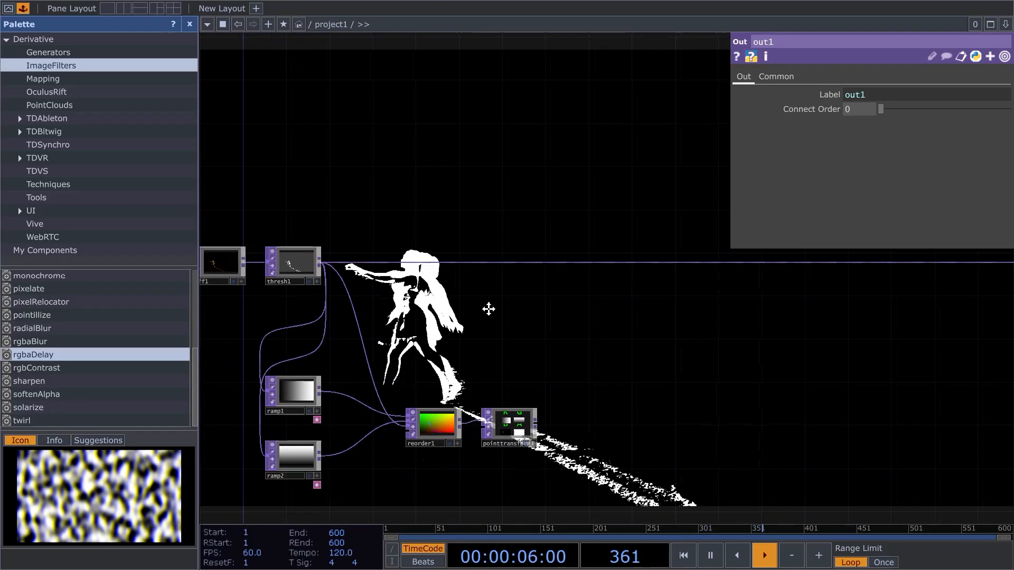
left_click(77, 200)
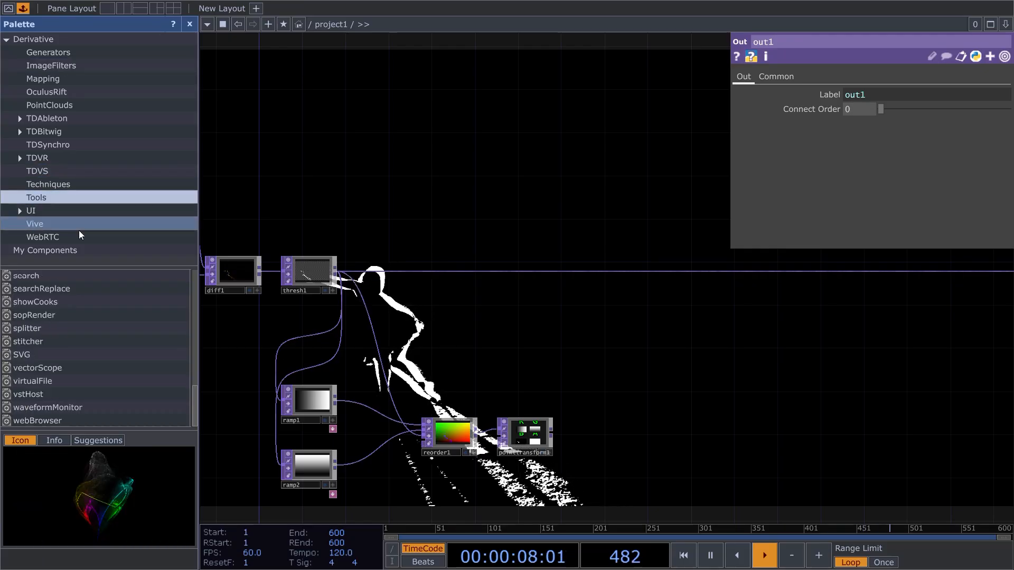
scroll(76, 370, "up", 10)
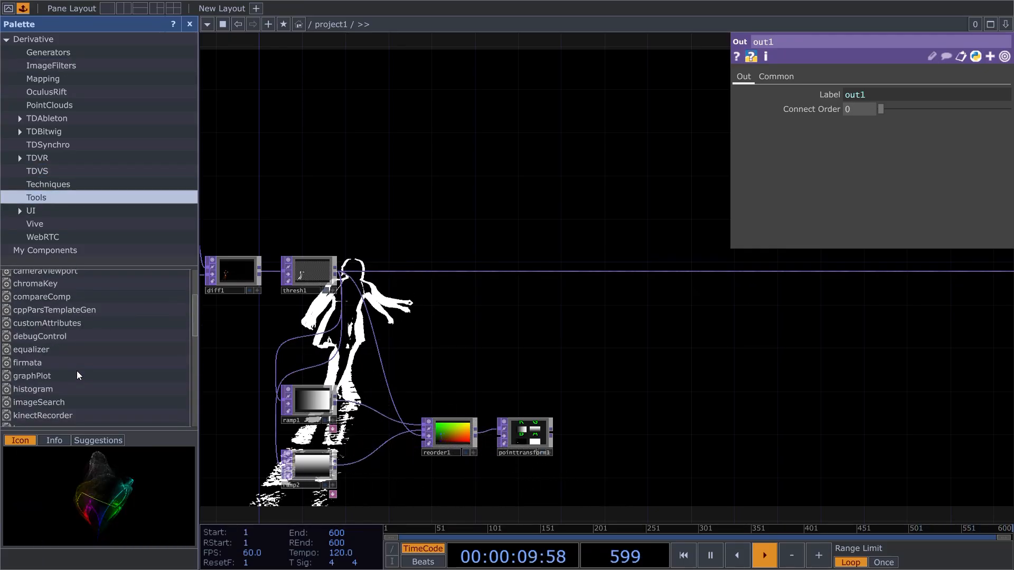
scroll(69, 381, "down", 10)
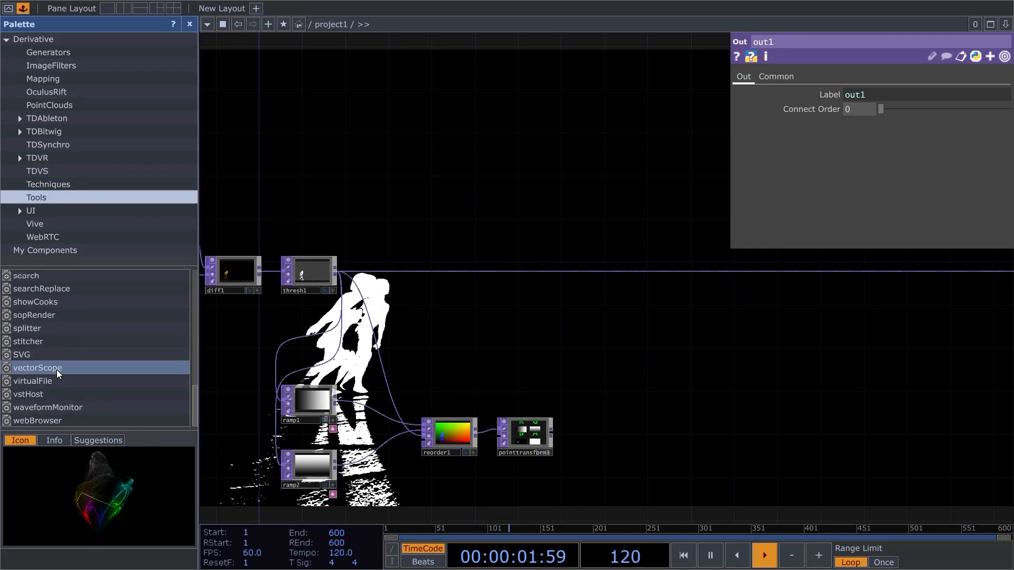
scroll(56, 372, "up", 3)
left_click_drag(39, 340, 539, 338)
left_click(592, 248)
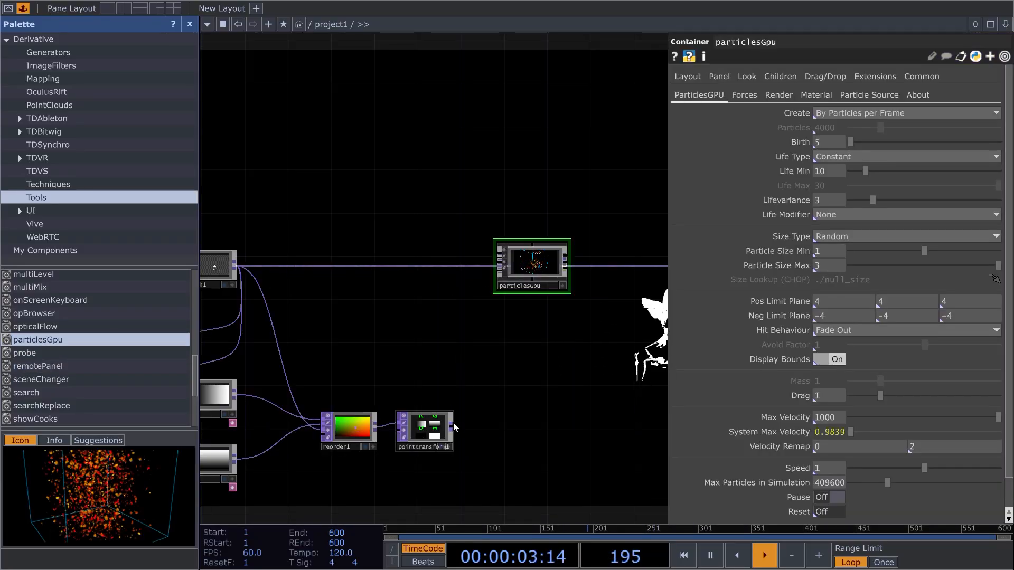
- Connect the output of pointtransform1 to the first input of particlesGpu
scroll(463, 247, "up", 5)
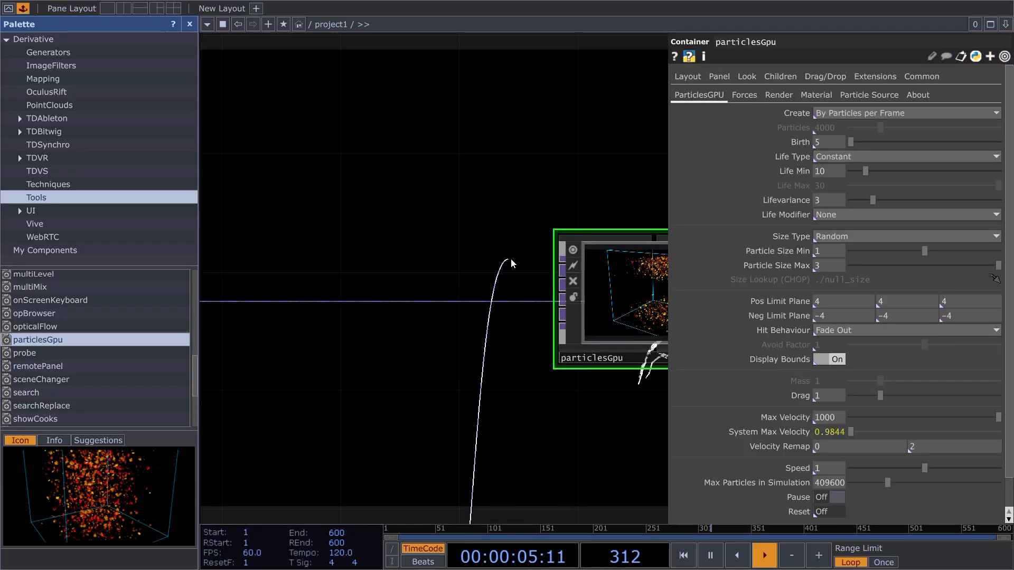
left_click_drag(539, 399, 348, 336)
scroll(357, 328, "down", 2)
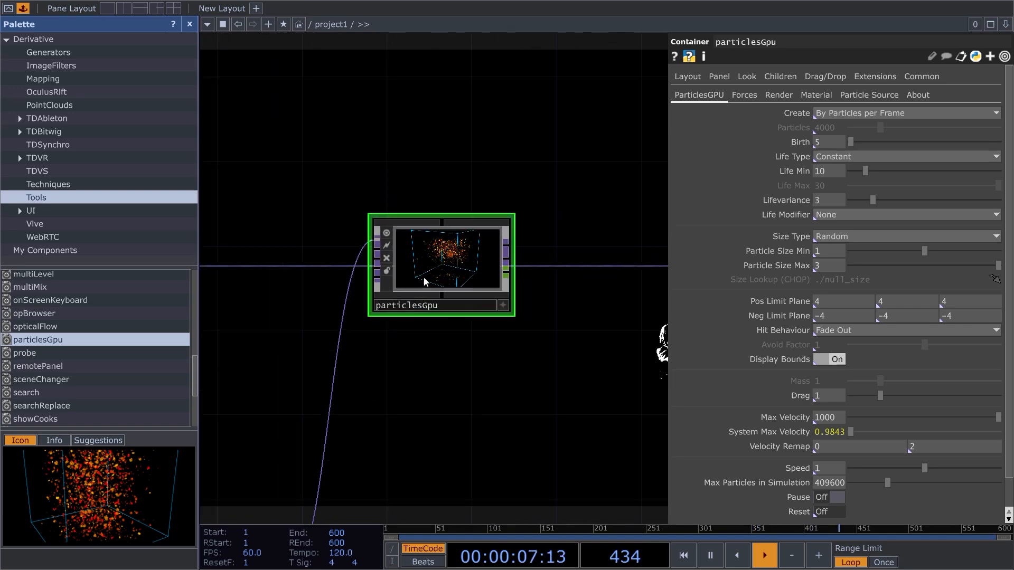
- Set the Birth value of particlesGpu to 1000
scroll(435, 266, "up", 6)
scroll(462, 296, "down", 2)
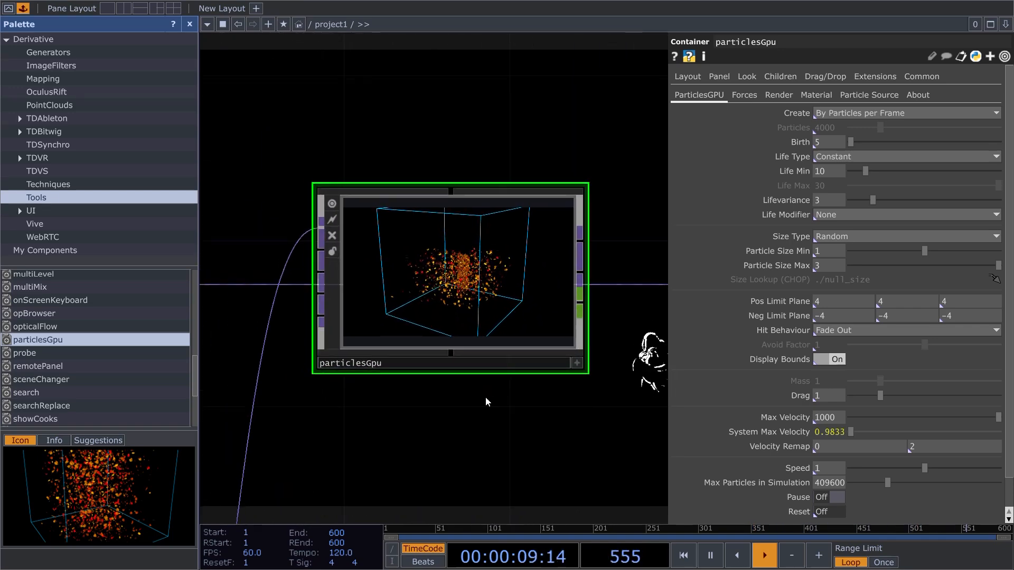
left_click(840, 143)
type("1000")
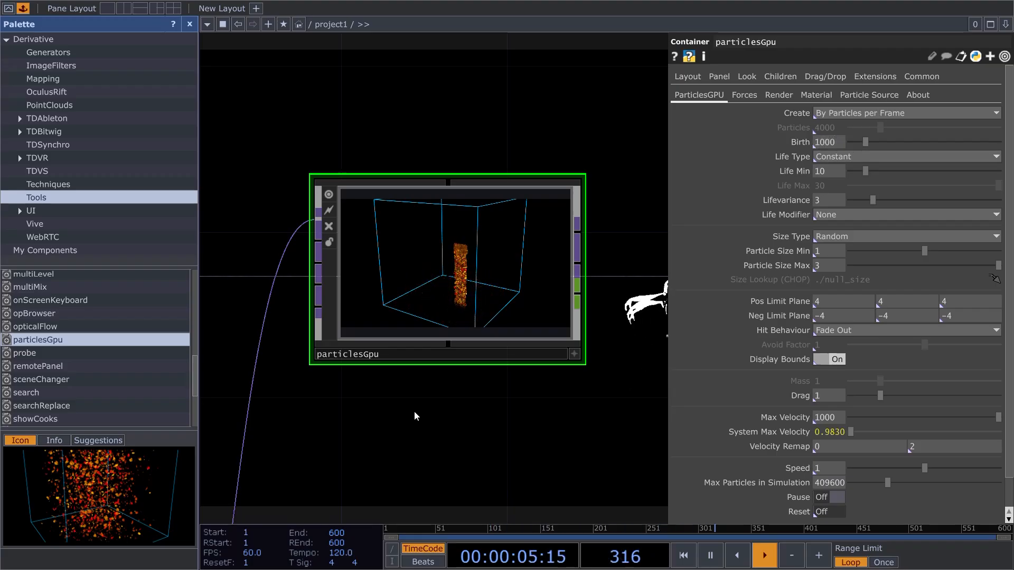
- Add a Keyboard In CHOP above particlesGpu
scroll(442, 306, "up", 8)
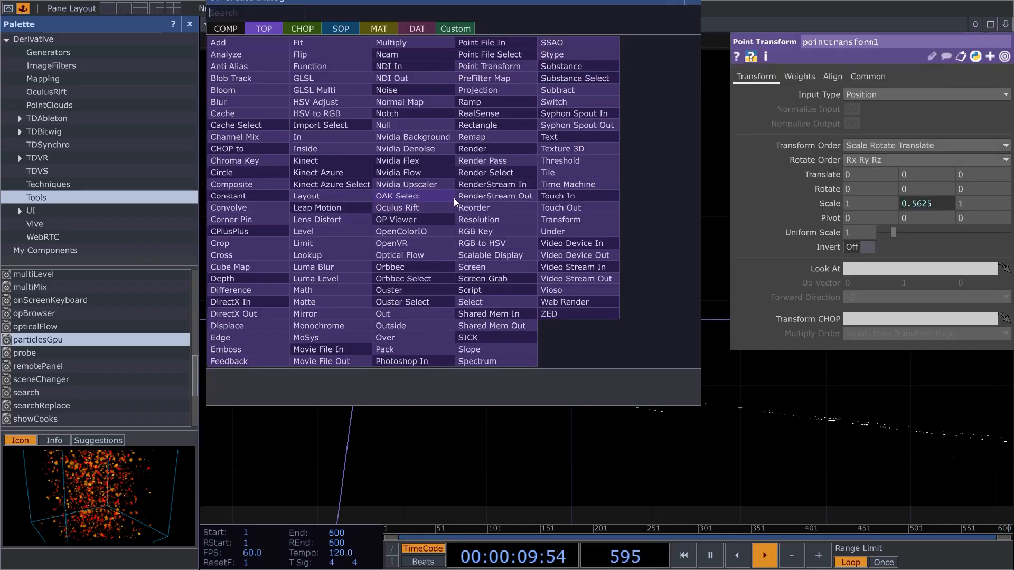
type("ke")
left_click(296, 30)
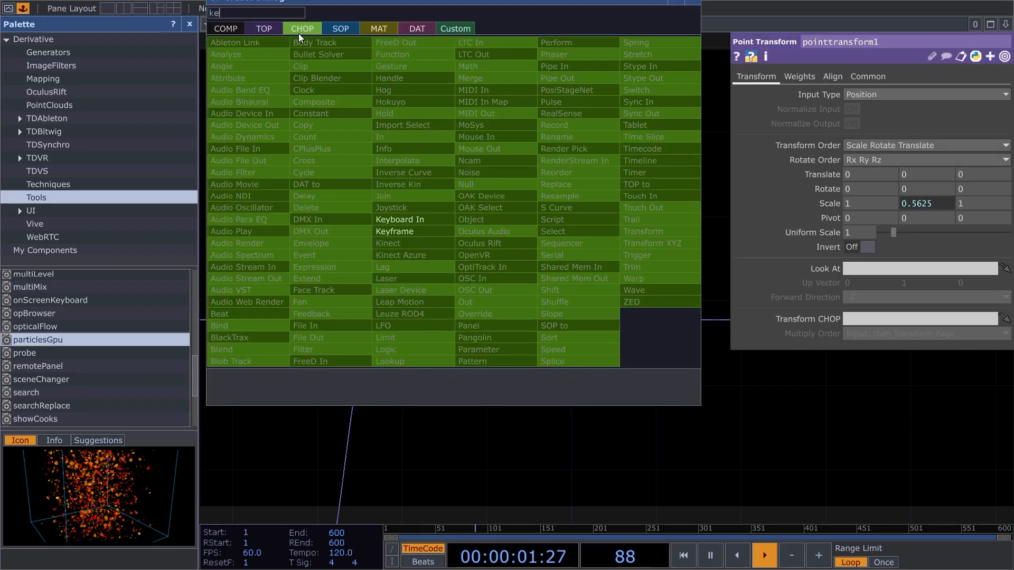
left_click(397, 220)
left_click(457, 218)
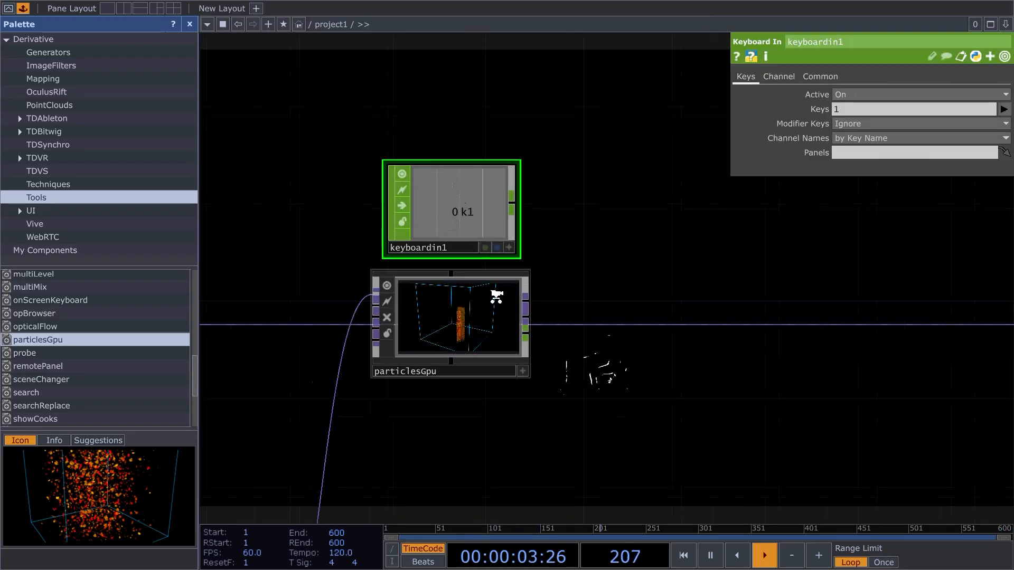
- Link keyboardin1's k1 channel to the Reset parameter of particlesGpu, and set Particle Size Min to 0 and Particle Size Max to 0.388
scroll(496, 294, "up", 3)
left_click(523, 219)
left_click(477, 333)
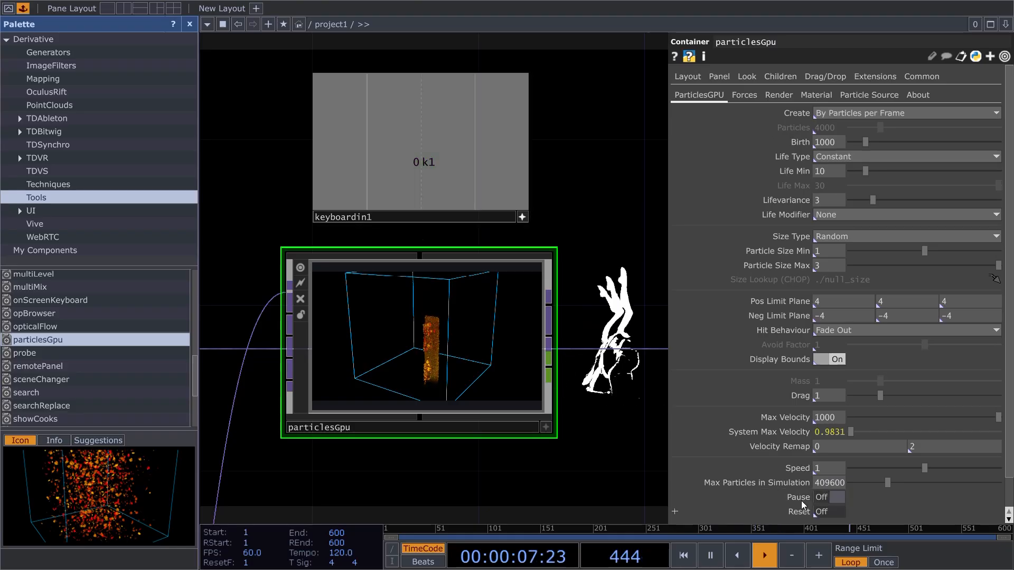
scroll(423, 450, "up", 3)
scroll(468, 351, "down", 4)
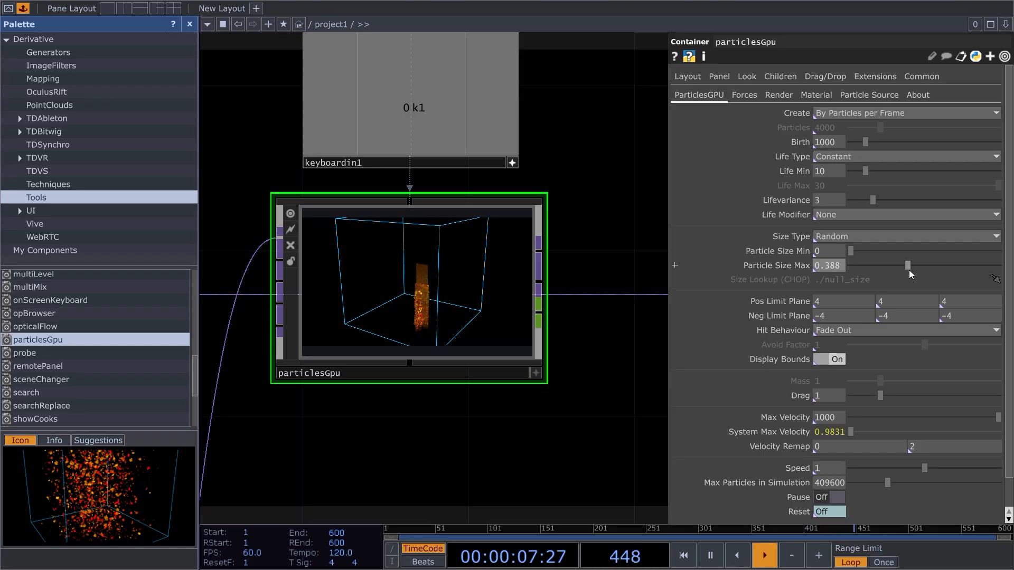
- Set the particles' Life Type to Random with Life Min 1.3, Life Max 13 and Lifevariance 10.24
scroll(494, 411, "up", 4)
scroll(508, 391, "down", 2)
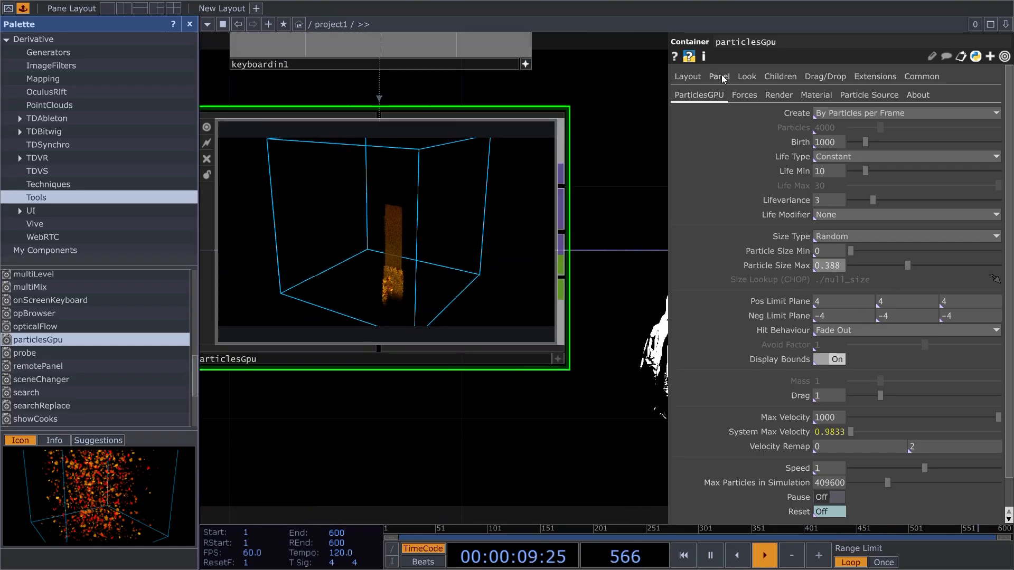
left_click(851, 157)
left_click(839, 185)
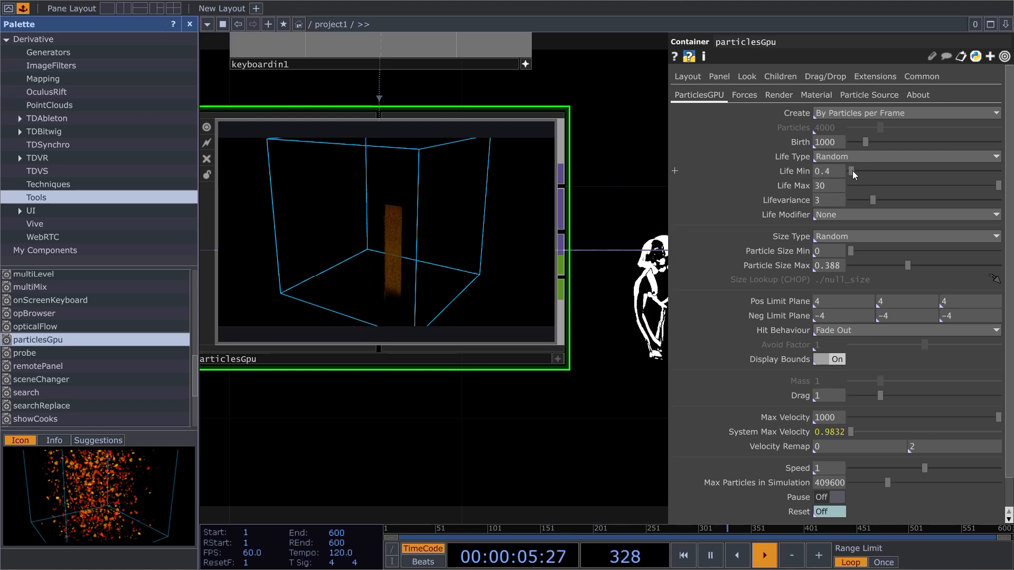
left_click_drag(853, 170, 901, 189)
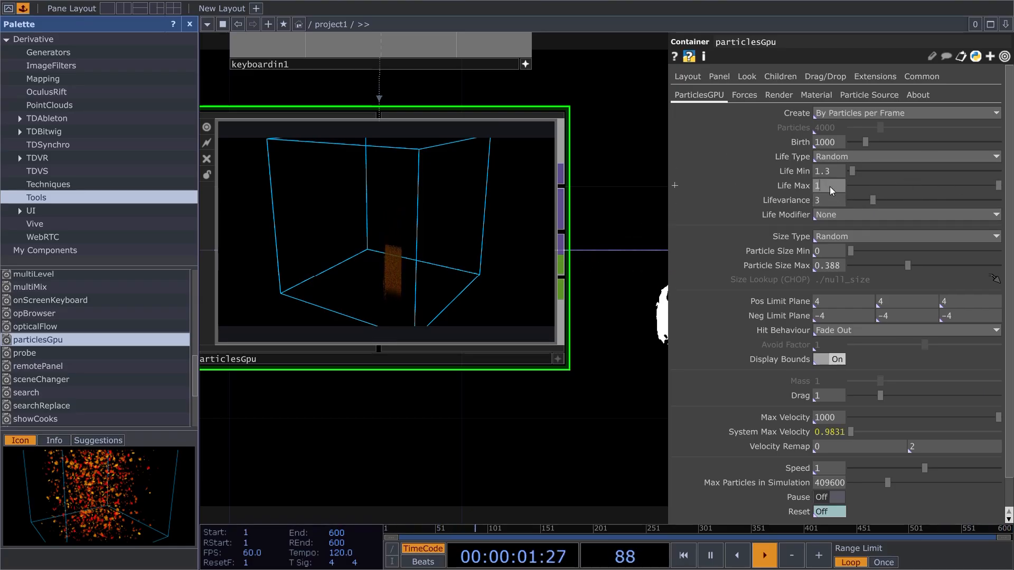
left_click_drag(830, 167, 832, 168)
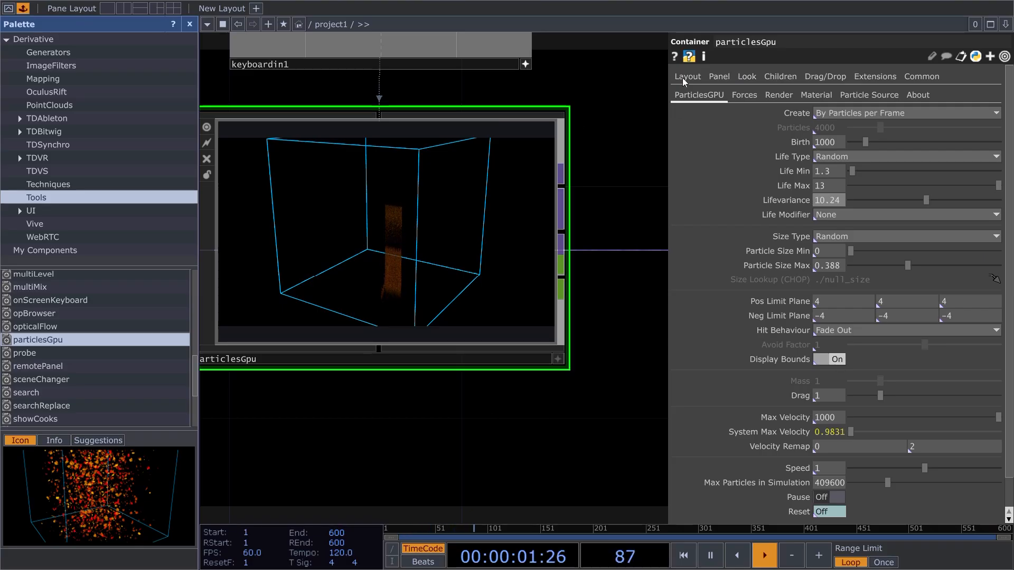
- Set the Y component of particlesGpu's External force to -0.3 and its render Resolution to 1920 by 1080, matching pointtransform1
left_click(744, 95)
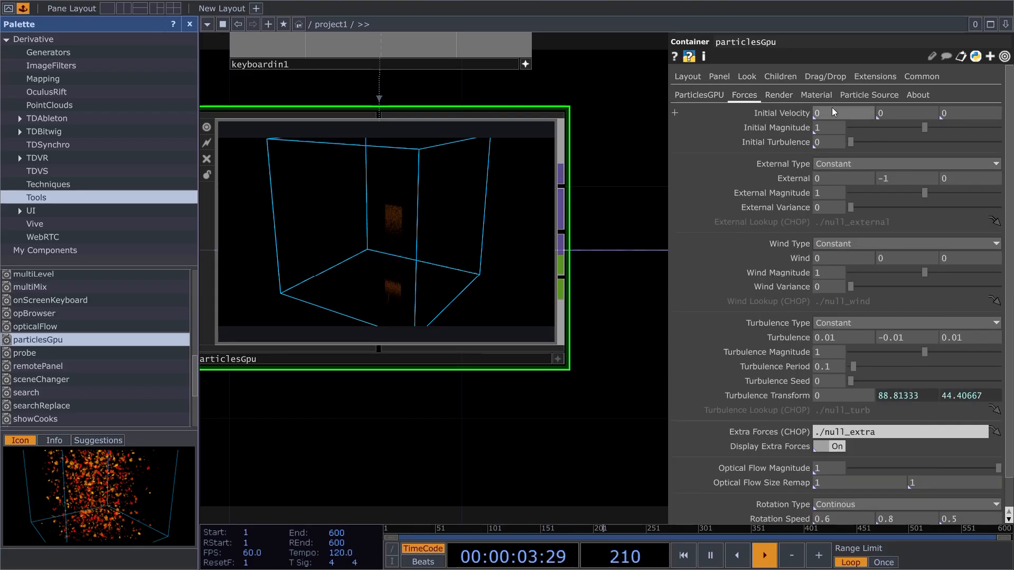
middle_click_drag(914, 182, 929, 182)
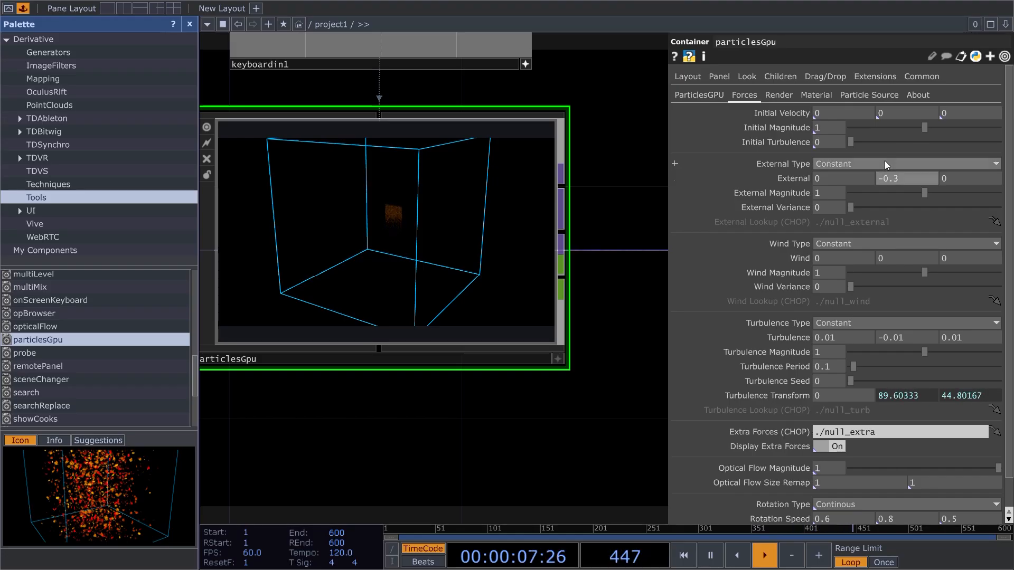
left_click(772, 96)
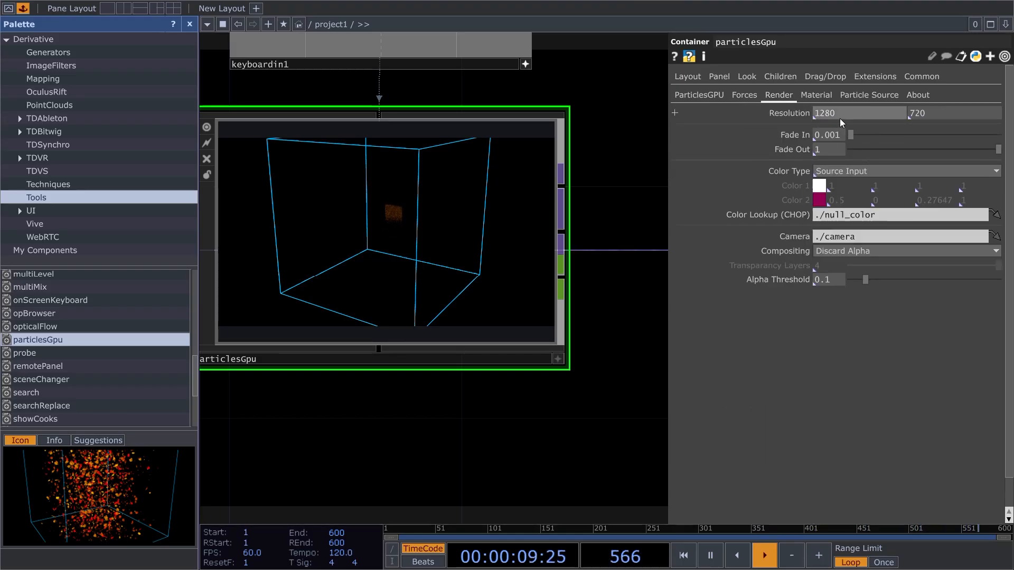
key("h")
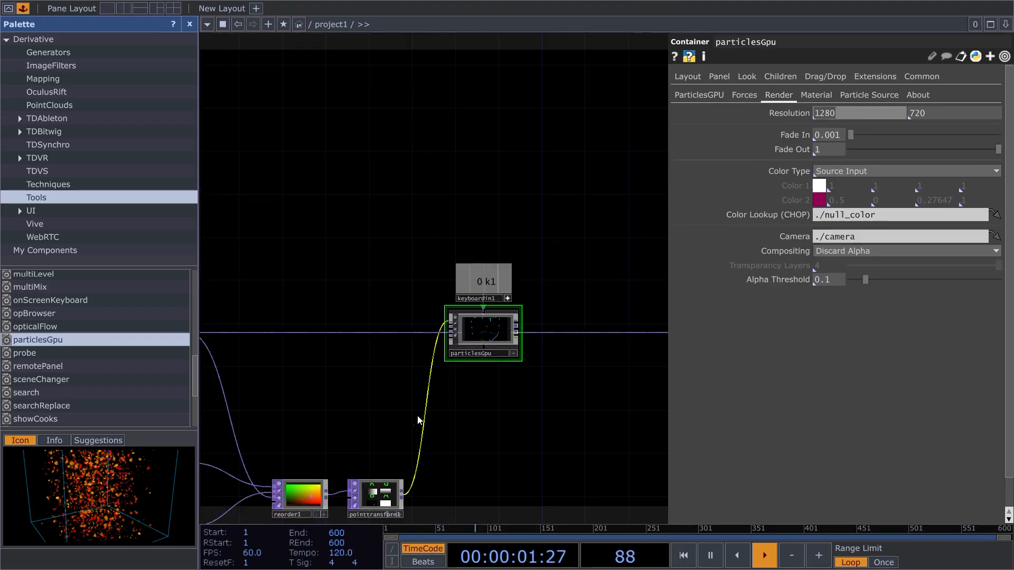
middle_click(400, 405)
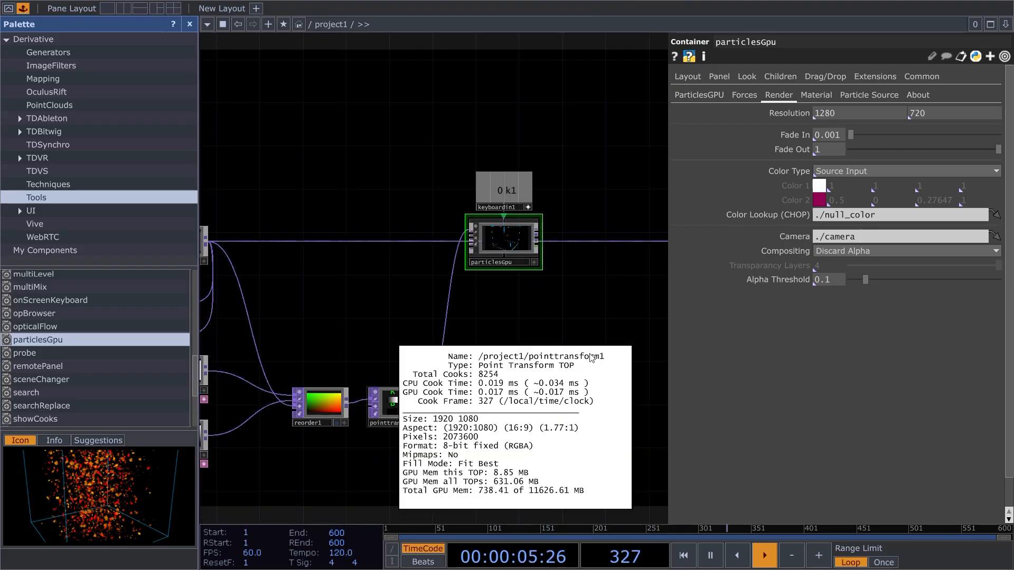
type("20")
key("Tab")
type("1080")
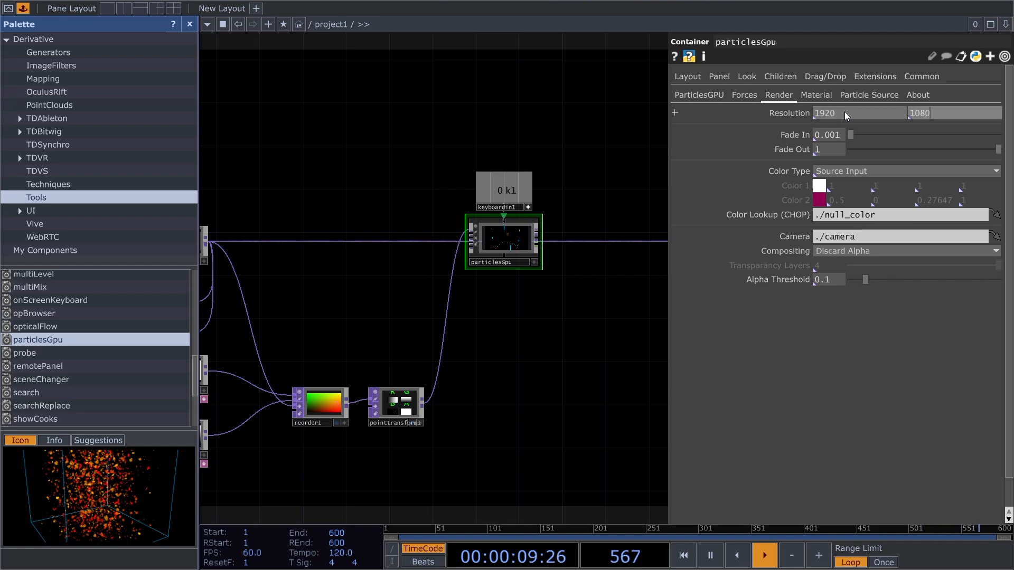
- Feed the output of particlesGpu into the final output chain in place of thresh1
scroll(526, 227, "up", 5)
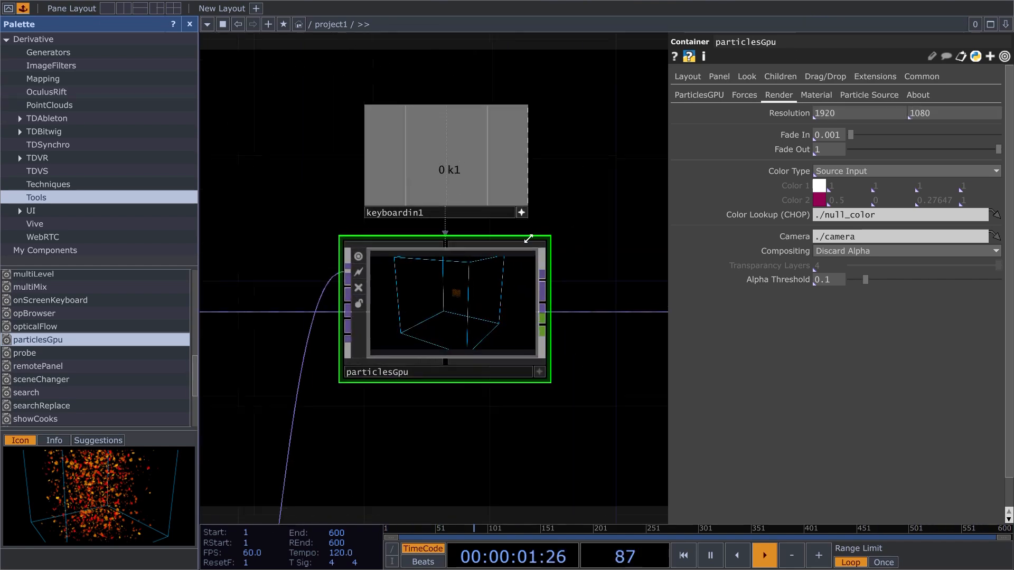
left_click_drag(565, 339, 405, 325)
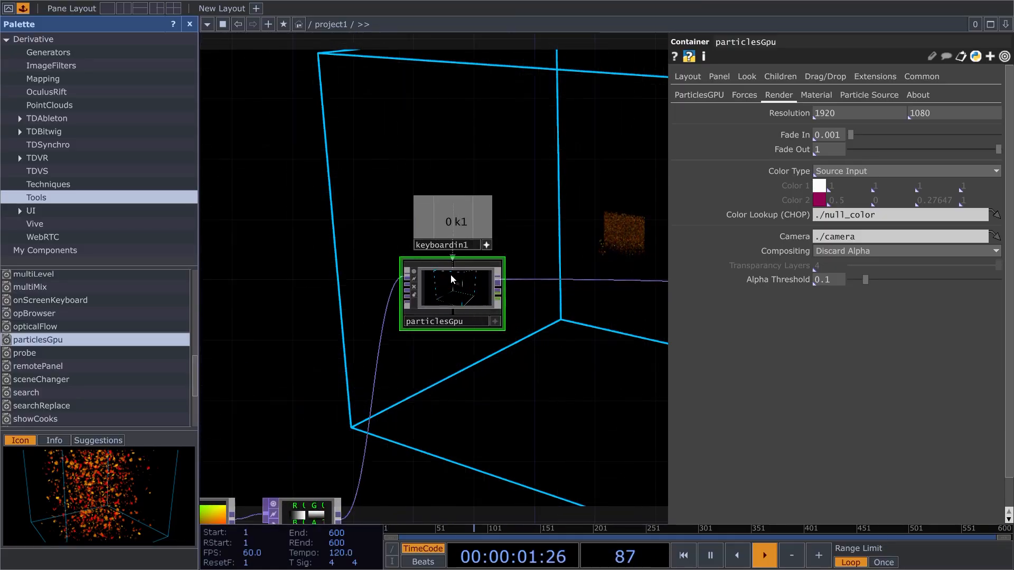
- Adjust the camera inside particlesGpu to frame the particles more closely and return to the project1 network
key("i")
scroll(590, 230, "up", 10)
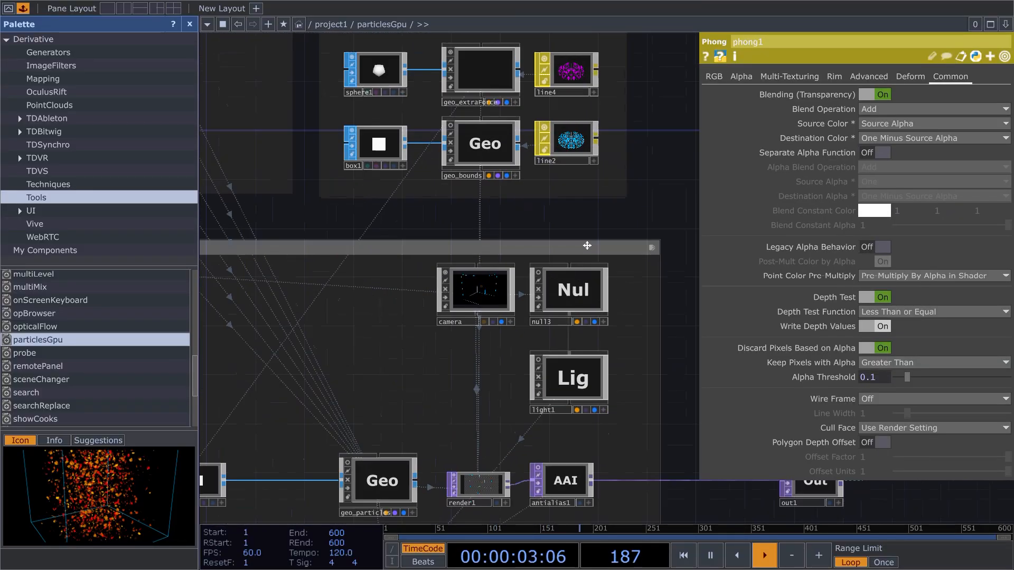
left_click(458, 312)
left_click(855, 149)
scroll(456, 363, "down", 5)
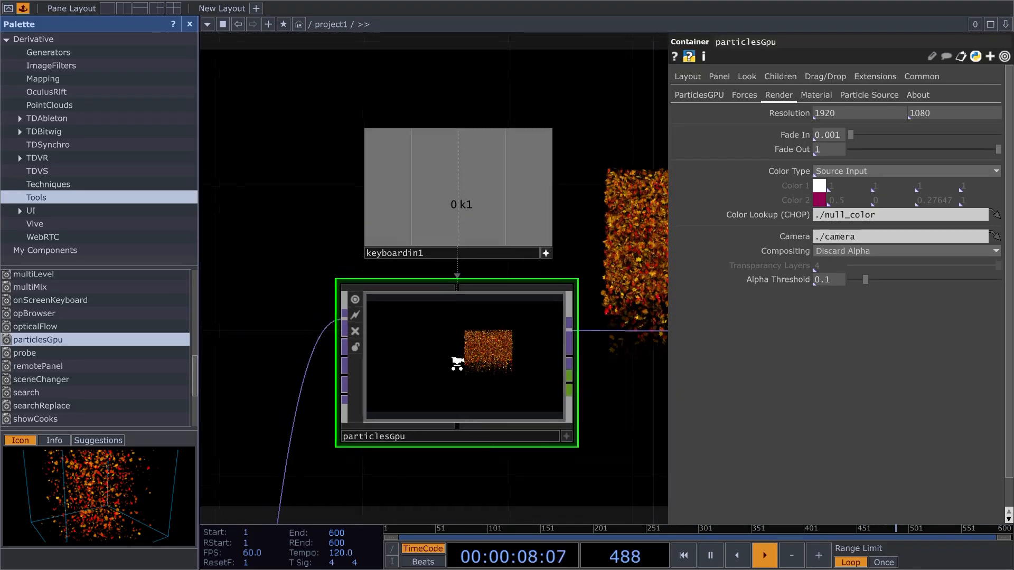
- Set the Material of particlesGpu to Line and close the component palette
scroll(457, 363, "down", 3)
left_click_drag(483, 430, 351, 408)
left_click(822, 96)
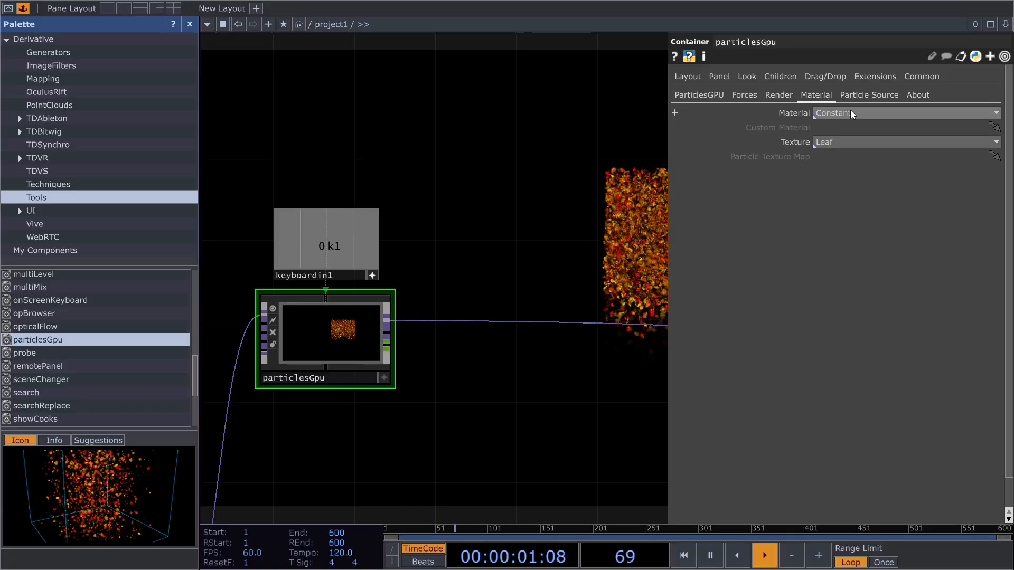
left_click(850, 112)
left_click(837, 154)
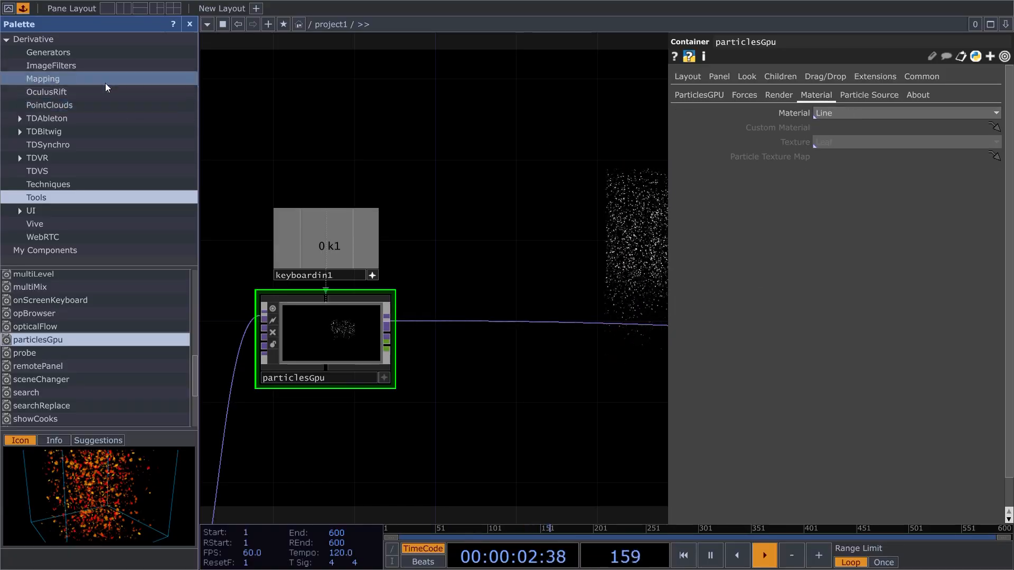
left_click(190, 24)
- Add a Null TOP to the network between thresh1 and particlesGpu
left_click_drag(324, 291, 495, 282)
scroll(337, 426, "up", 6)
left_click_drag(362, 390, 486, 319)
scroll(381, 257, "down", 1)
scroll(381, 258, "down", 4)
scroll(486, 319, "down", 3)
left_click_drag(326, 281, 447, 292)
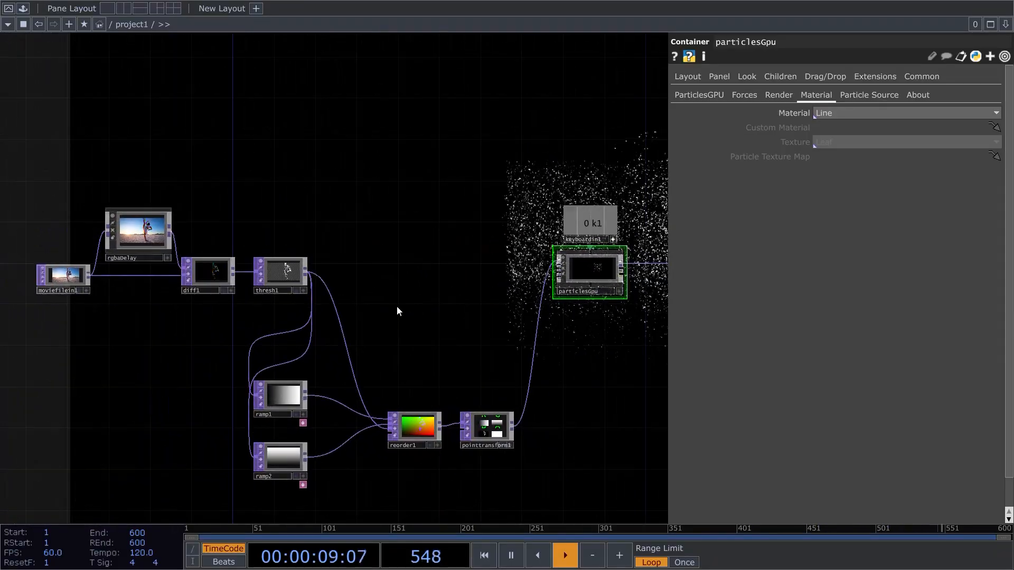
key("Tab")
type("nu")
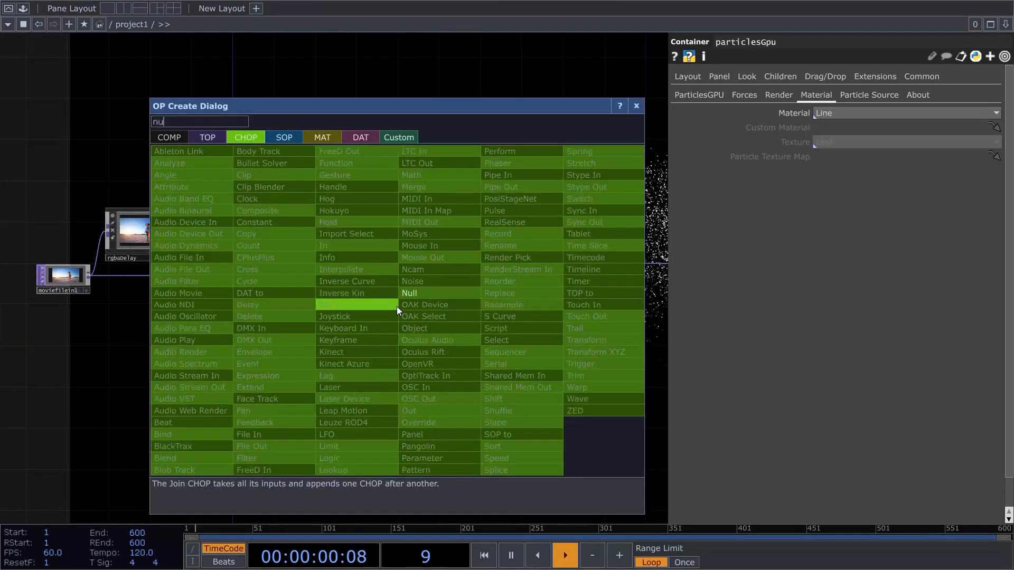
left_click(197, 137)
left_click(338, 233)
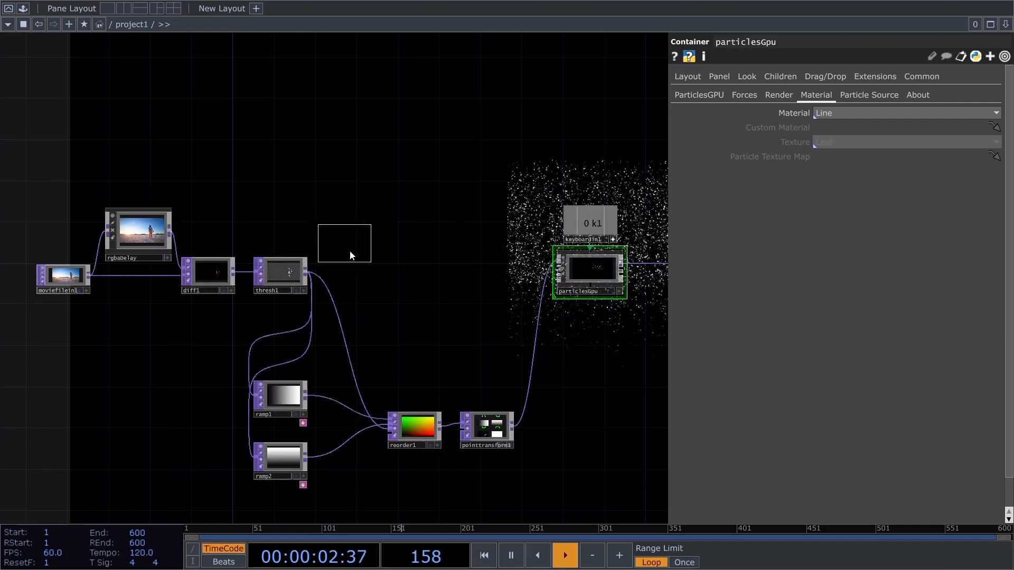
left_click(376, 322)
- Rename the new Null TOP as color
scroll(362, 338, "up", 5)
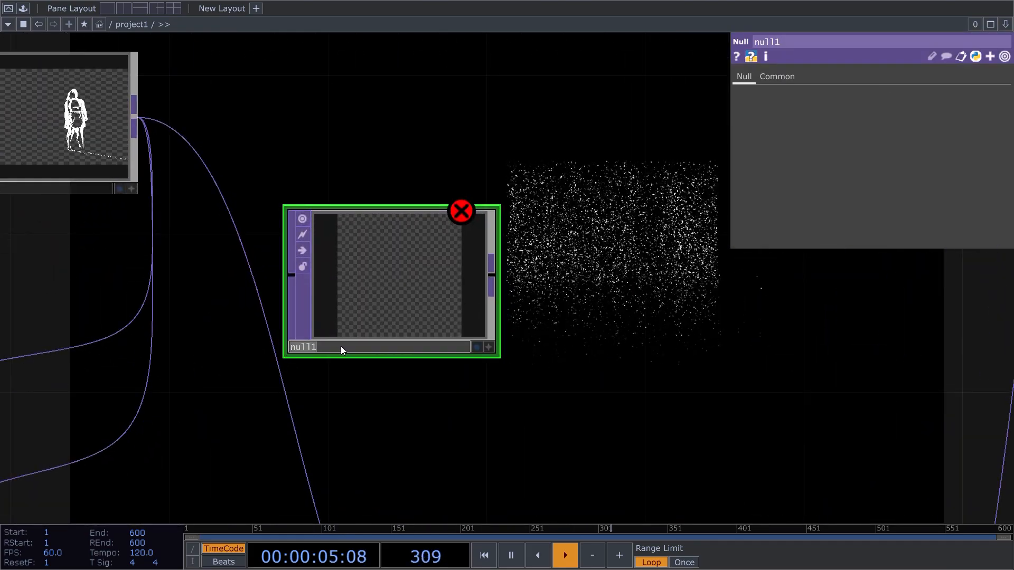
type("cp")
key("BackSpace")
type("olor")
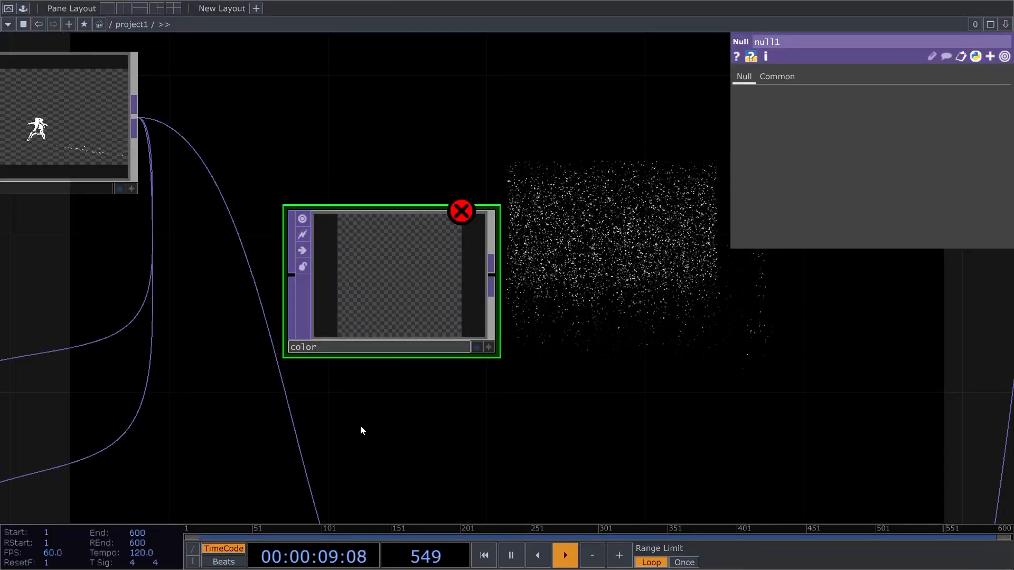
key("Return")
- Feed rgbaDelay into the color null and connect color to the second input of particlesGpu
scroll(437, 410, "down", 5)
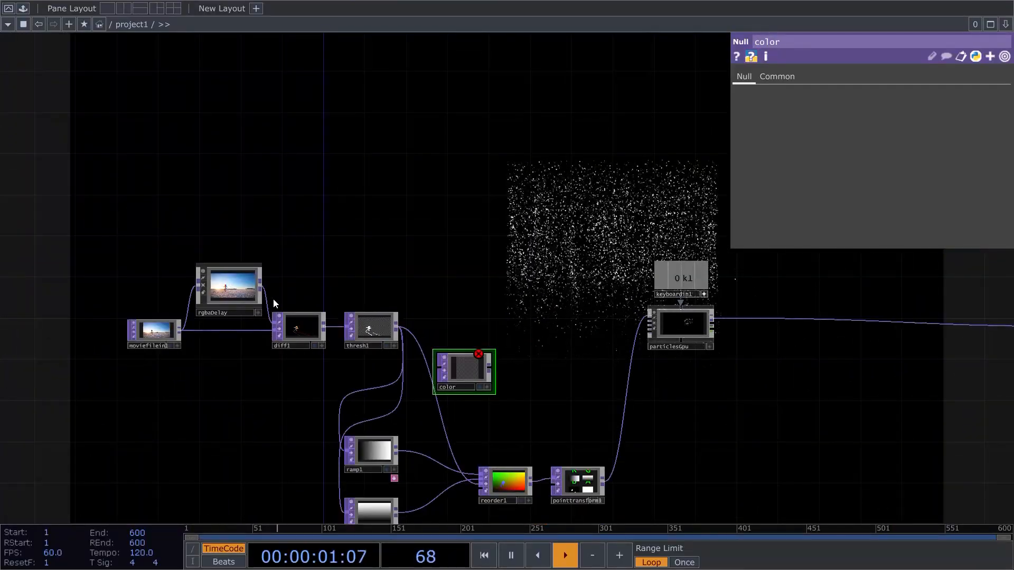
left_click_drag(547, 373, 488, 415)
scroll(574, 364, "up", 4)
scroll(578, 365, "down", 1)
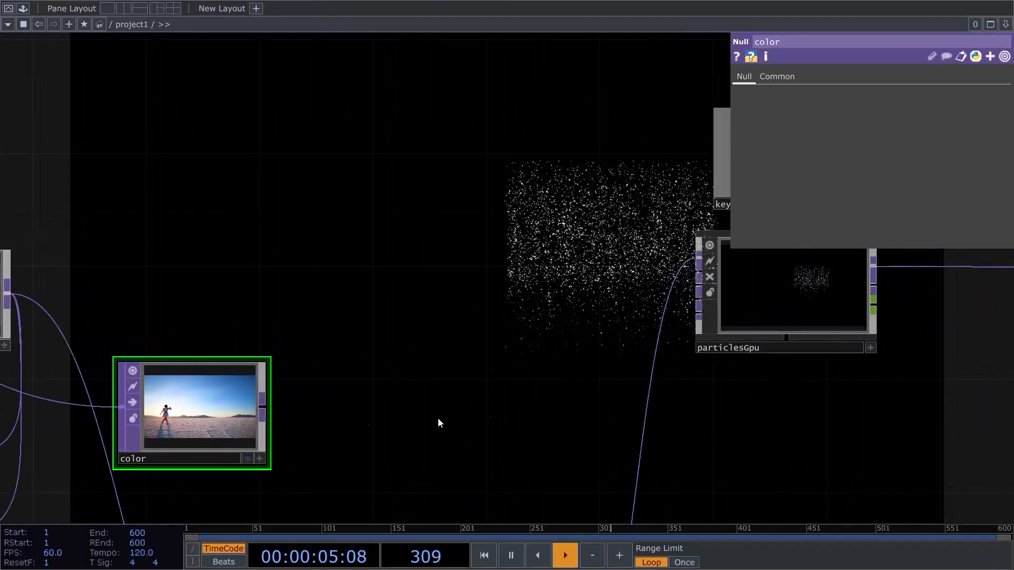
left_click_drag(693, 385, 449, 371)
scroll(589, 366, "up", 2)
left_click_drag(589, 365, 533, 329)
scroll(548, 379, "down", 3)
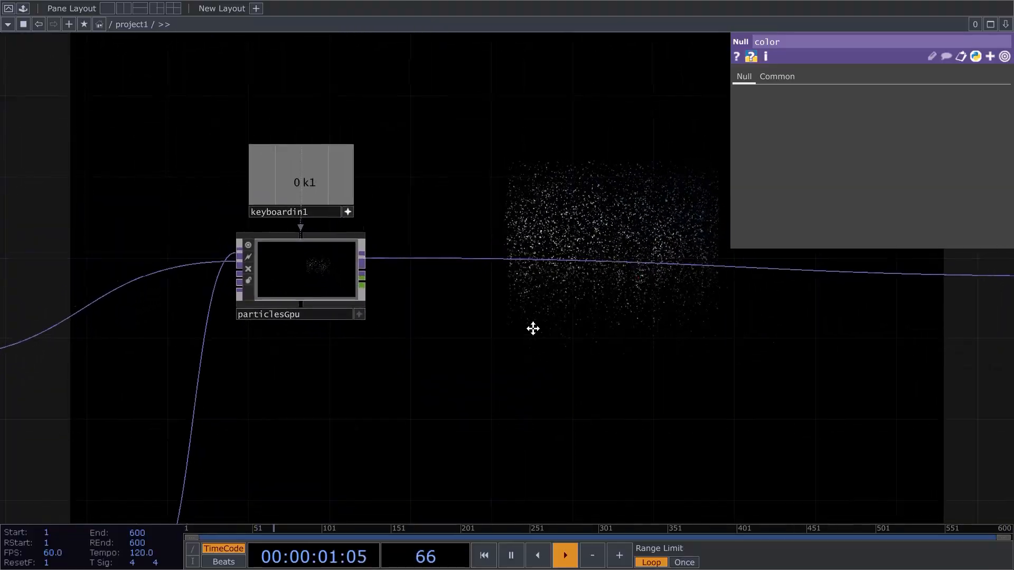
- Add a Camera COMP below particlesGpu and assign cam1 as the render Camera of particlesGpu
key("Tab")
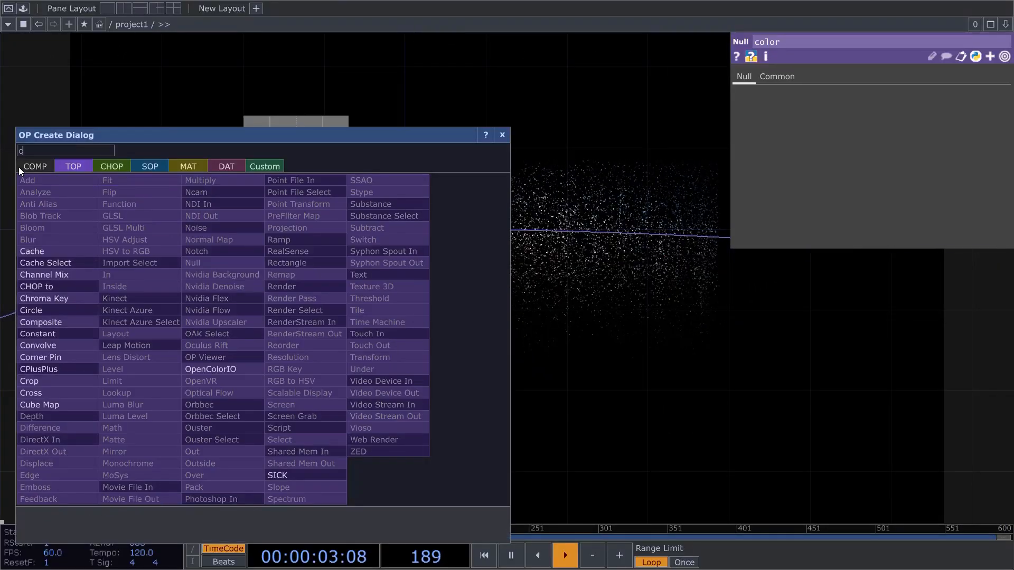
left_click(22, 167)
left_click(45, 227)
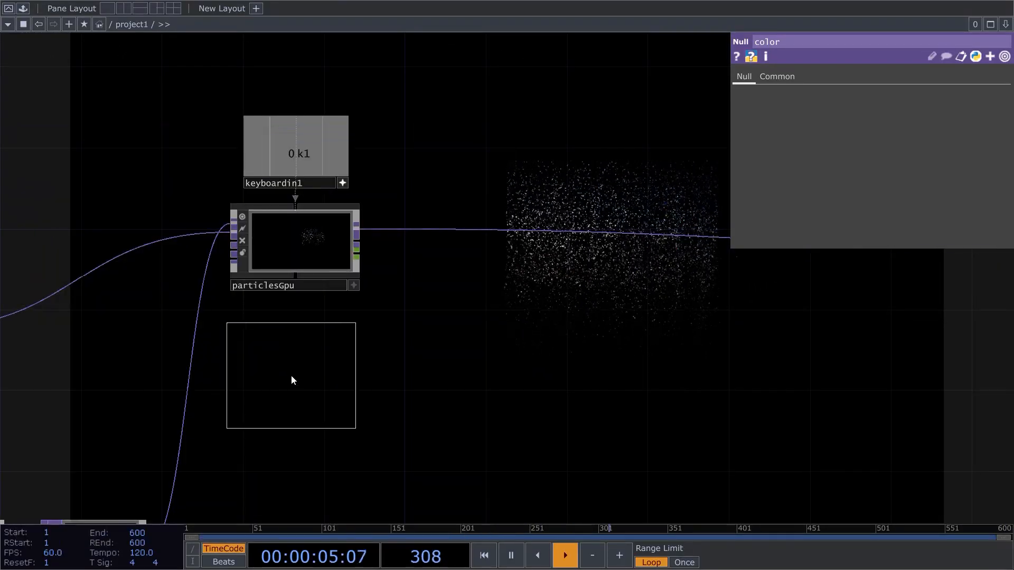
left_click(292, 380)
left_click(296, 251)
scroll(401, 401, "up", 2)
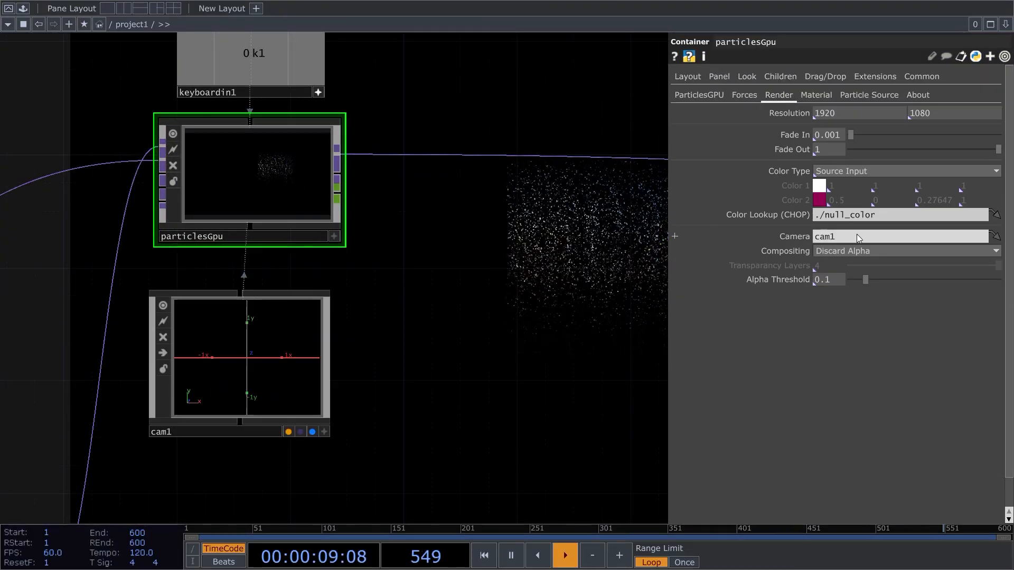
- Set the Translate values of cam1 to 0.5, 0.07 and 2.3 to frame the particles
left_click_drag(434, 304, 377, 356)
left_click(254, 388)
left_click_drag(617, 278, 614, 283)
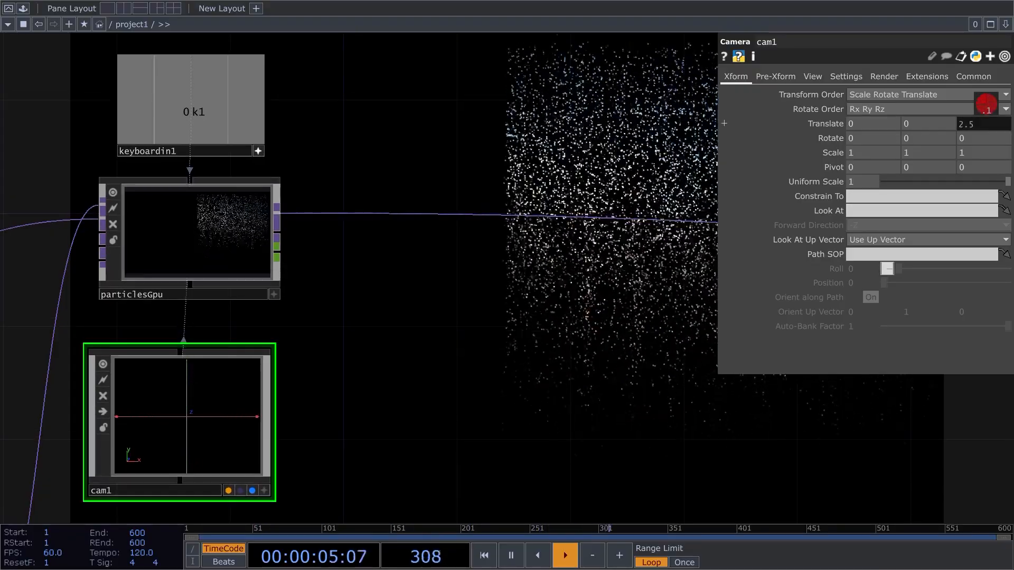
middle_click_drag(890, 125, 920, 102)
left_click_drag(475, 301, 465, 299)
scroll(465, 298, "down", 6)
scroll(405, 379, "up", 3)
left_click_drag(212, 271, 257, 310)
scroll(249, 288, "down", 4)
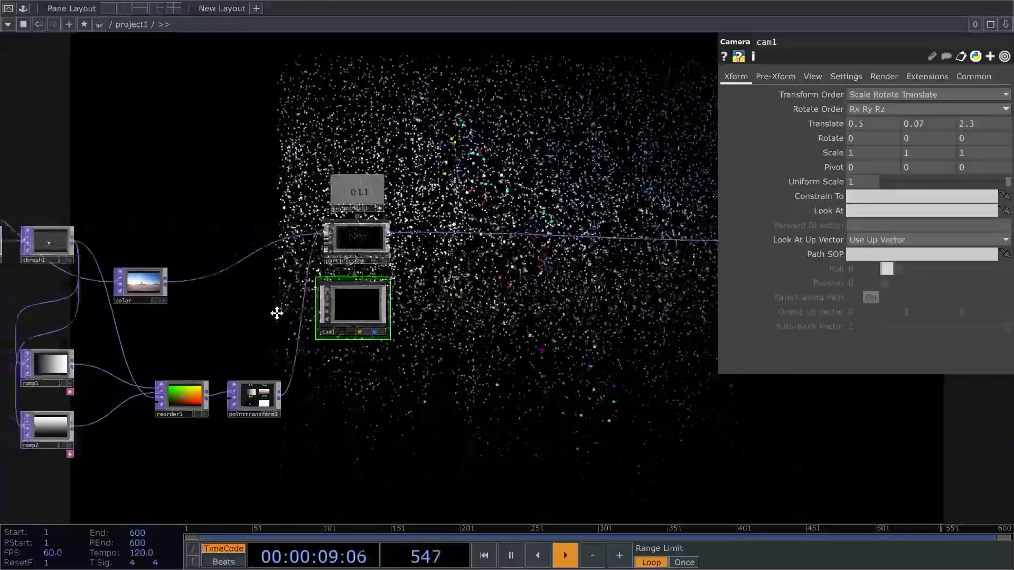
- Insert a Null TOP directly after the output of particlesGpu in the final output chain
scroll(448, 256, "up", 2)
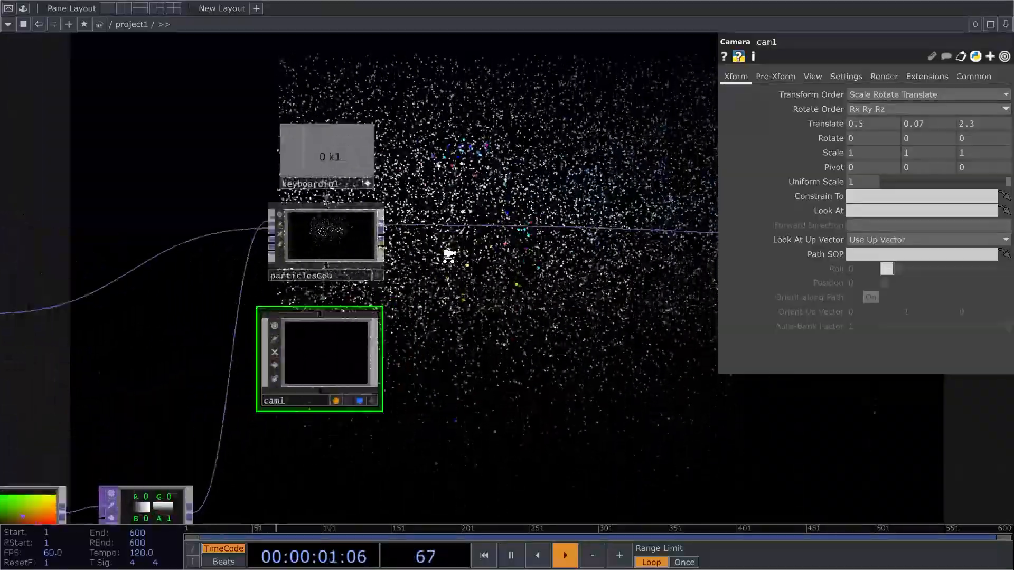
scroll(449, 256, "up", 2)
key("Tab")
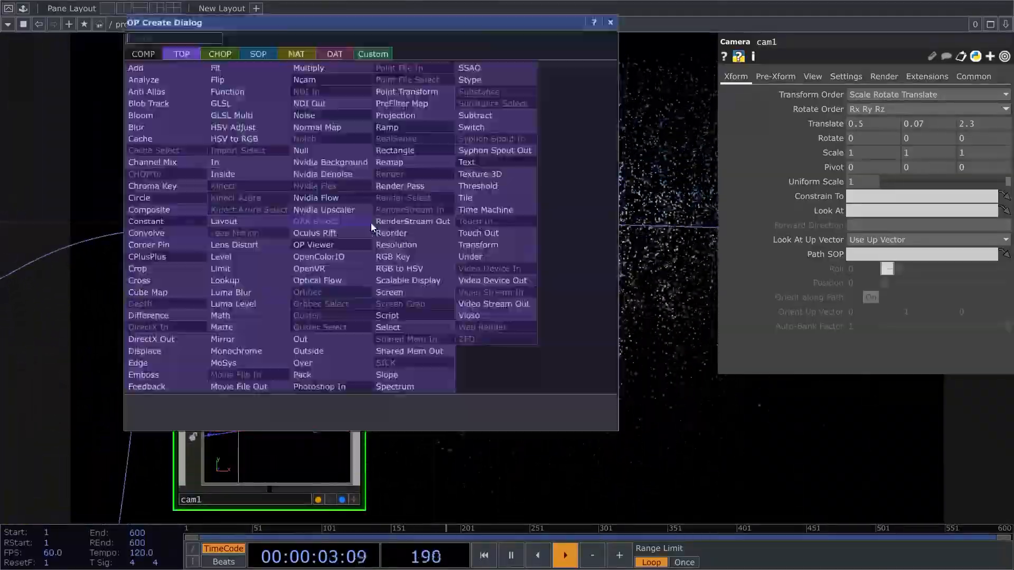
left_click(314, 150)
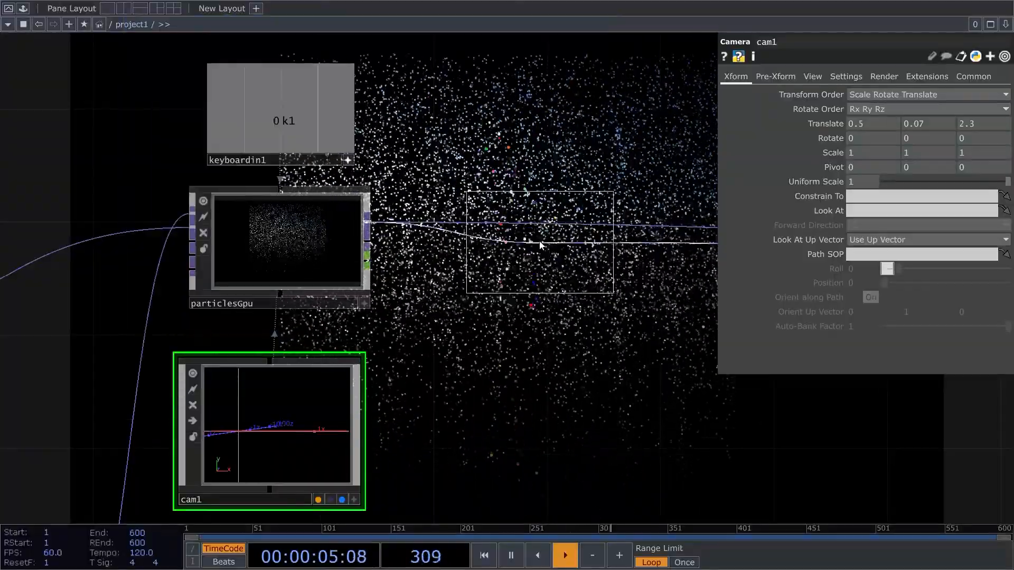
left_click(517, 232)
left_click_drag(597, 320, 426, 330)
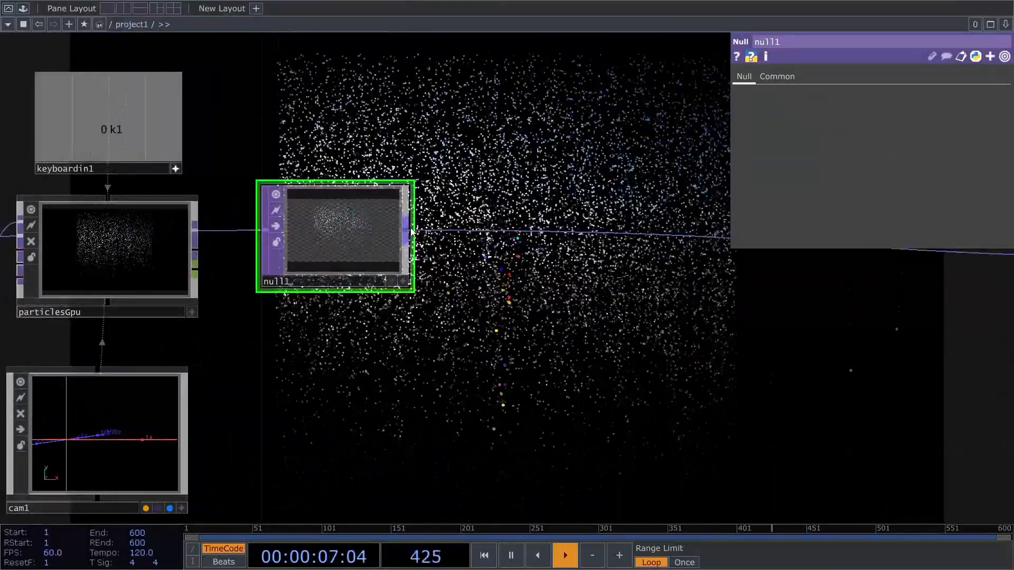
- Insert a Composite TOP between null1 and rgbkey1
right_click(410, 229)
left_click(207, 215)
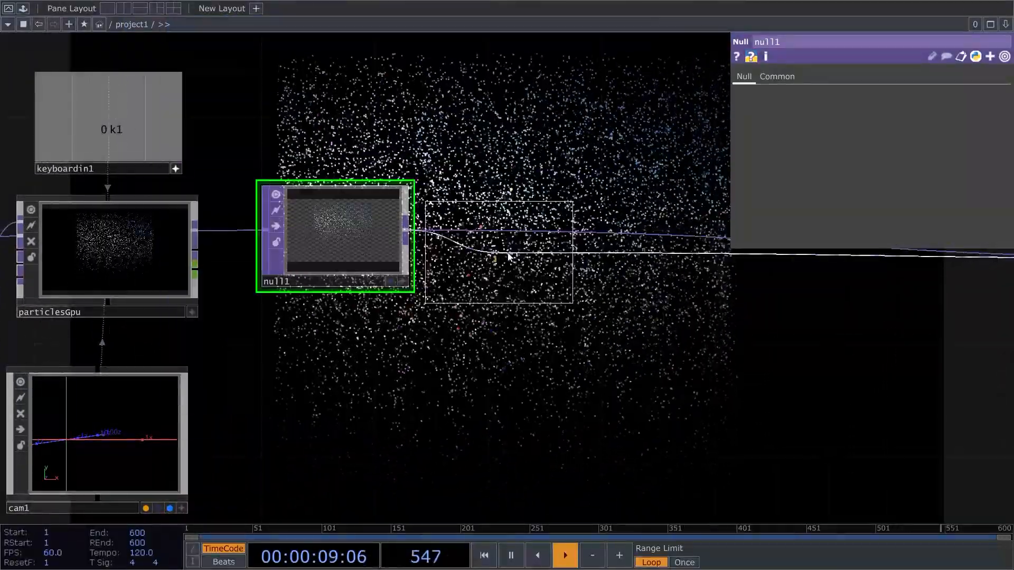
left_click(686, 245)
left_click_drag(664, 329, 442, 340)
- Connect moviefilein1 to comp1 as its second input and set the Operation to Difference
scroll(324, 329, "down", 5)
scroll(327, 315, "up", 2)
scroll(441, 341, "down", 4)
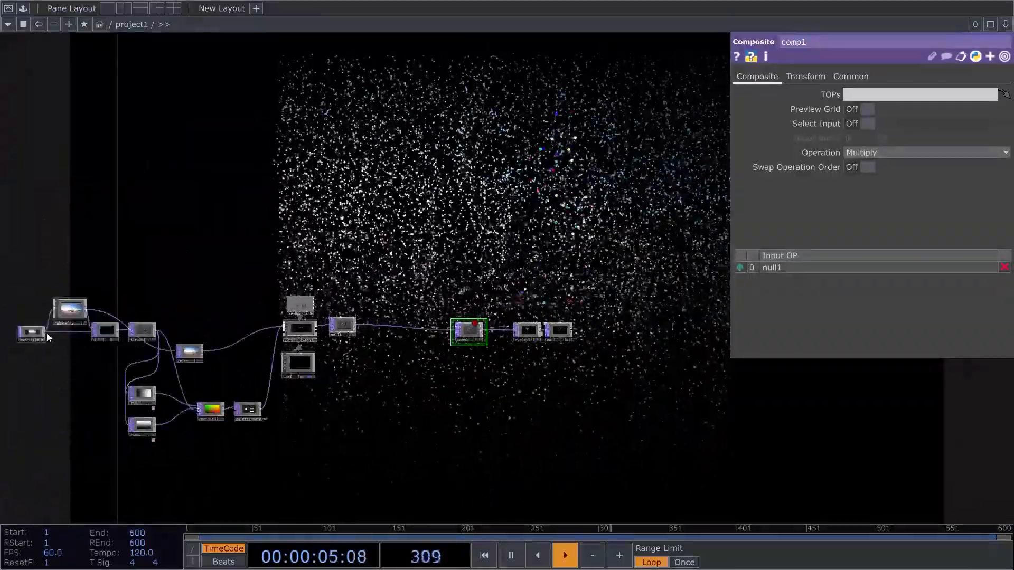
left_click_drag(45, 331, 455, 342)
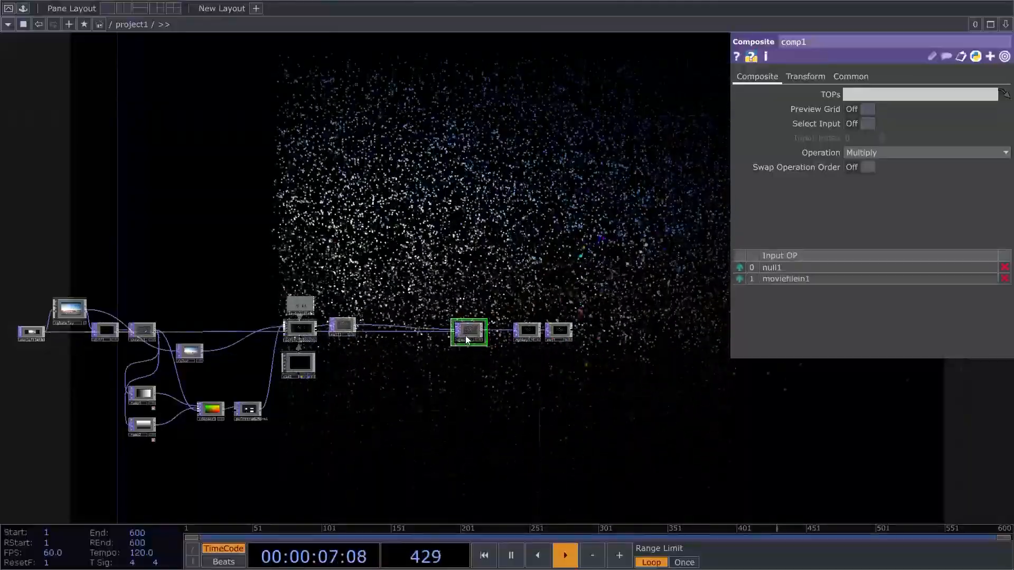
scroll(459, 338, "up", 6)
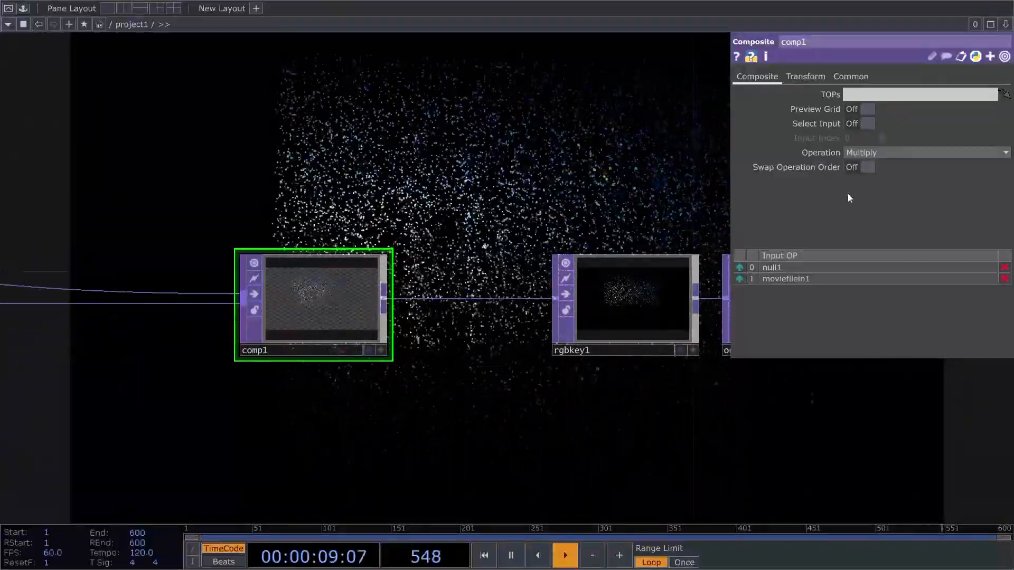
left_click(946, 155)
left_click(878, 284)
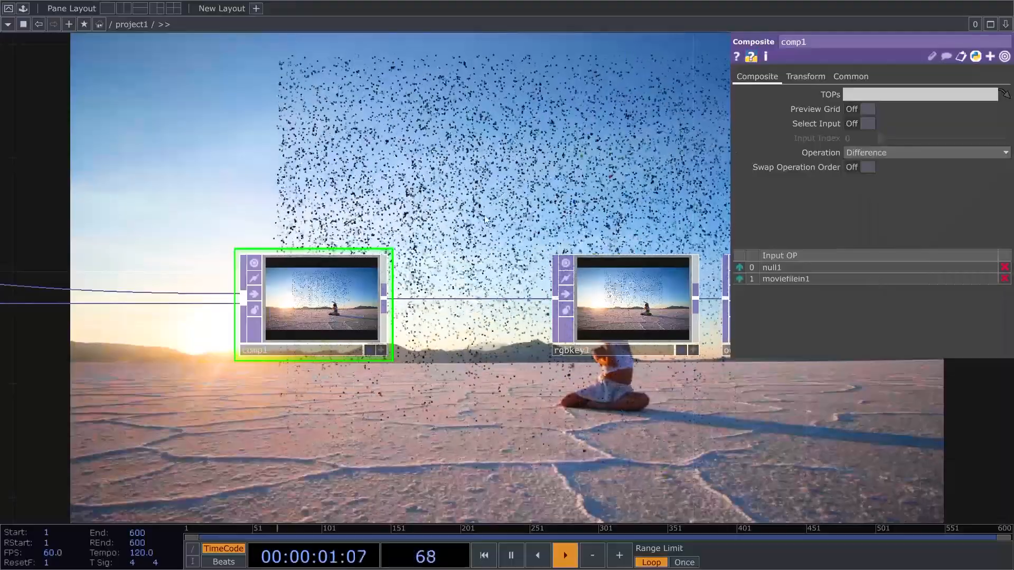
- Set the Translate Y of cam1 to 0.28 and its Translate Z to 1.4, and hide the parameters
scroll(496, 277, "down", 3)
scroll(498, 276, "down", 3)
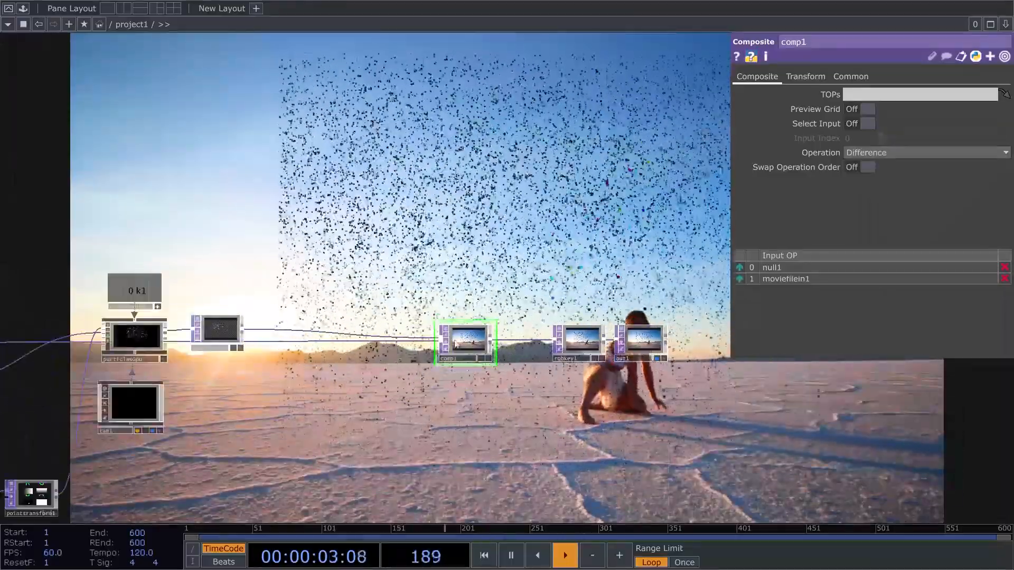
scroll(406, 356, "up", 3)
left_click_drag(372, 382, 573, 416)
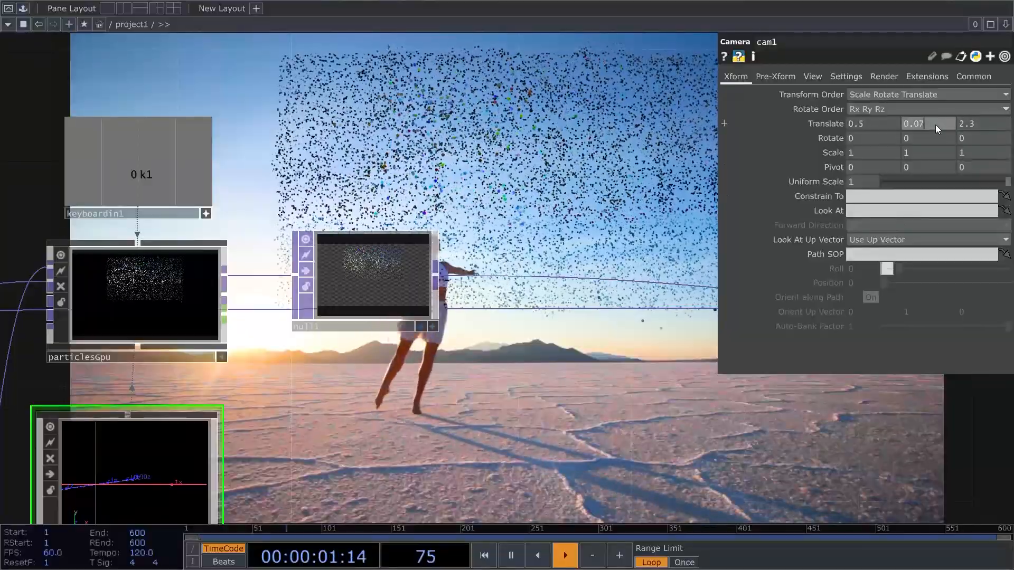
mouse_move(936, 125)
middle_mouse_down()
mouse_move(924, 110)
mouse_move(975, 110)
mouse_move(920, 110)
mouse_move(927, 137)
middle_mouse_up()
left_click_drag(703, 180, 534, 206)
scroll(534, 206, "down", 3)
scroll(535, 207, "down", 3)
key("p")
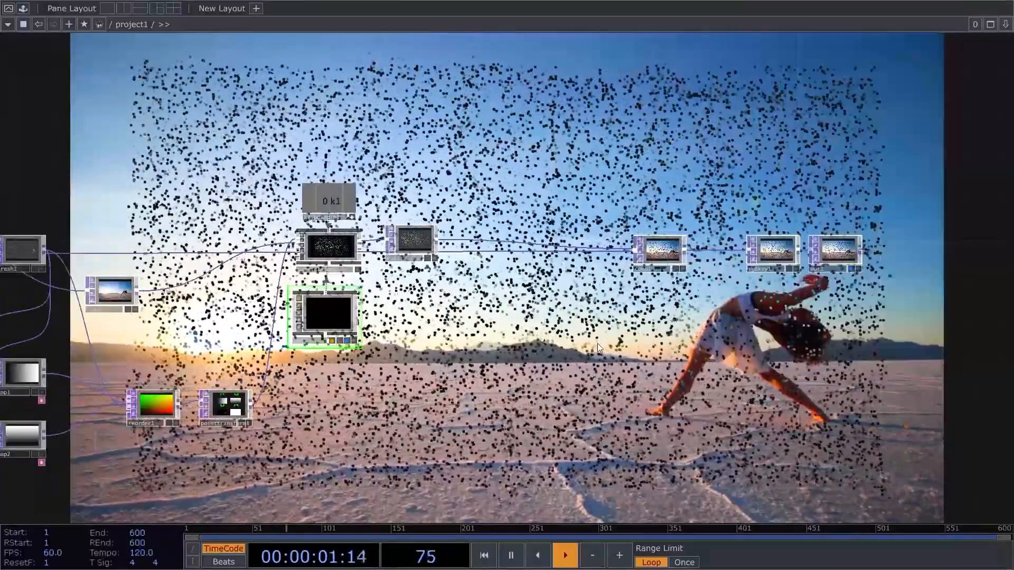
- Show the parameters of cam1 again and move the camera back to a Translate Z of 2.12
left_click_drag(612, 312, 690, 263)
scroll(666, 261, "up", 5)
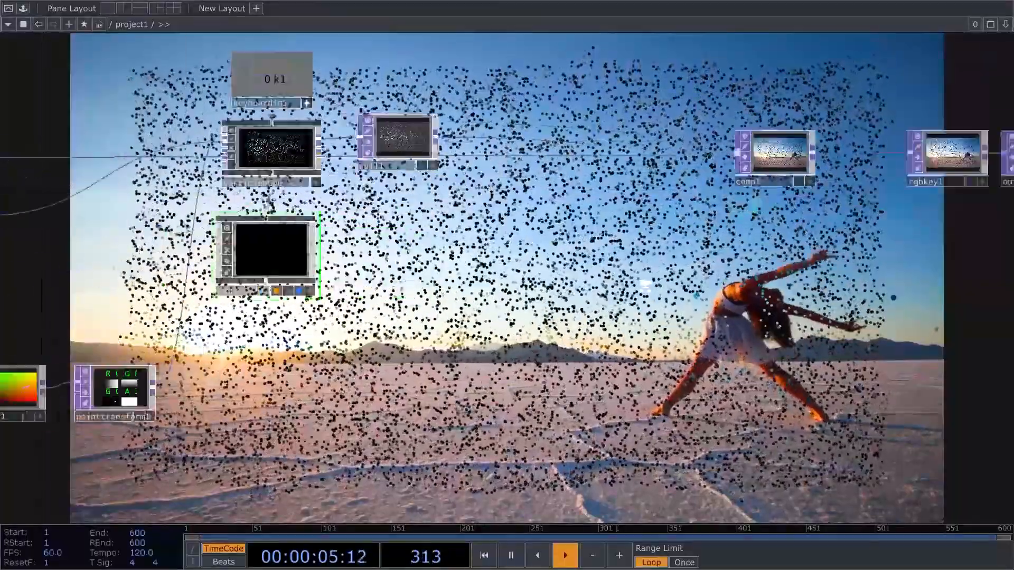
left_click_drag(631, 250, 769, 388)
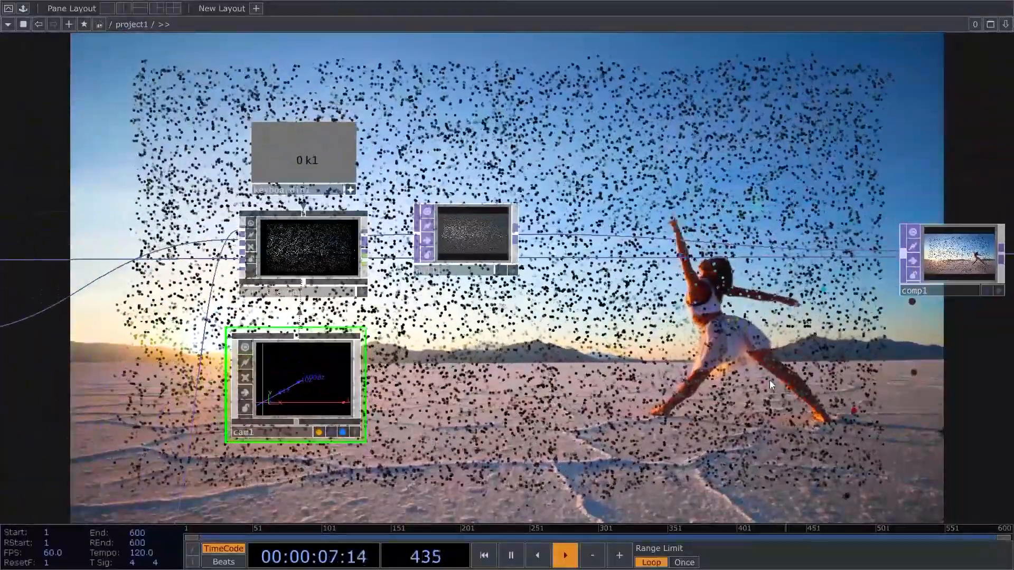
scroll(606, 339, "up", 3)
left_click_drag(605, 339, 659, 359)
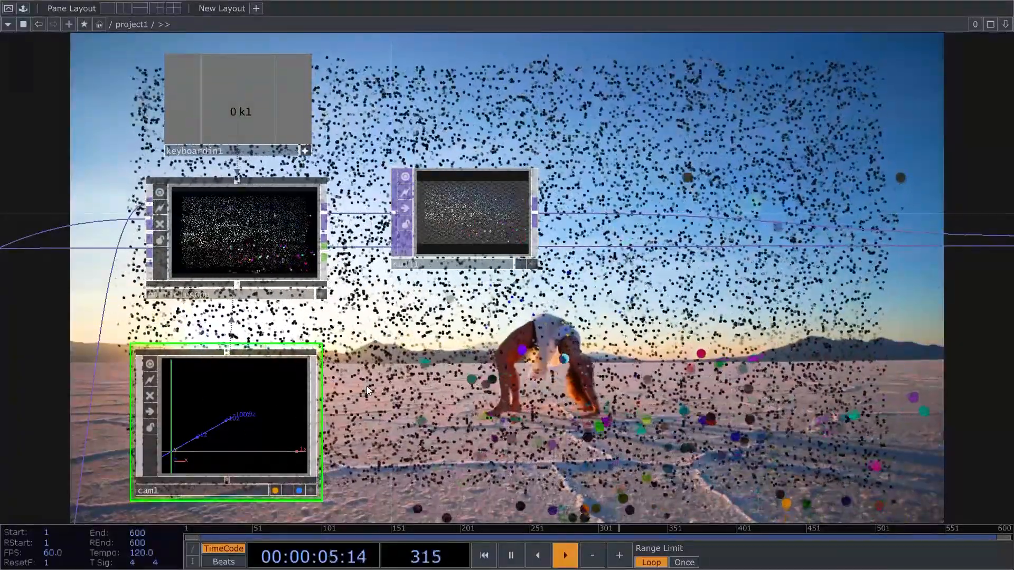
key("p")
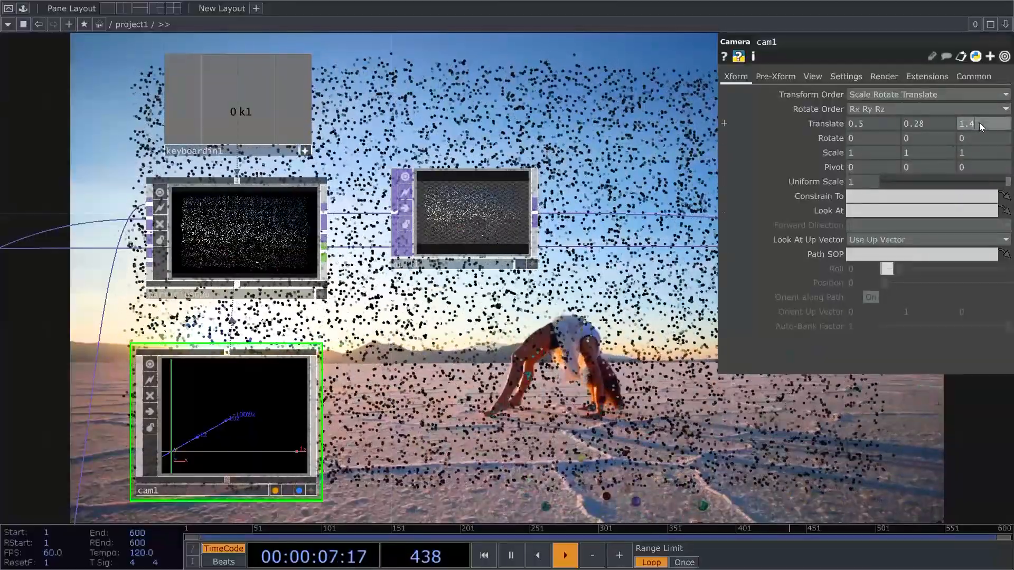
middle_click(980, 123)
middle_click_drag(980, 124, 1010, 138)
left_click_drag(516, 376, 360, 364)
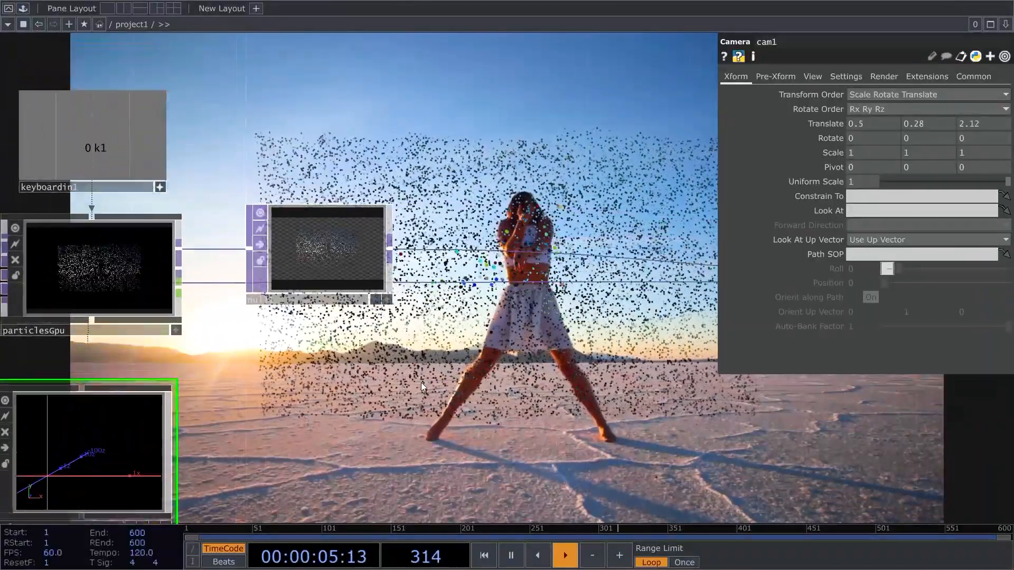
- Add a Multiply TOP to the network just below the operator that computes the motion difference
scroll(499, 391, "down", 4)
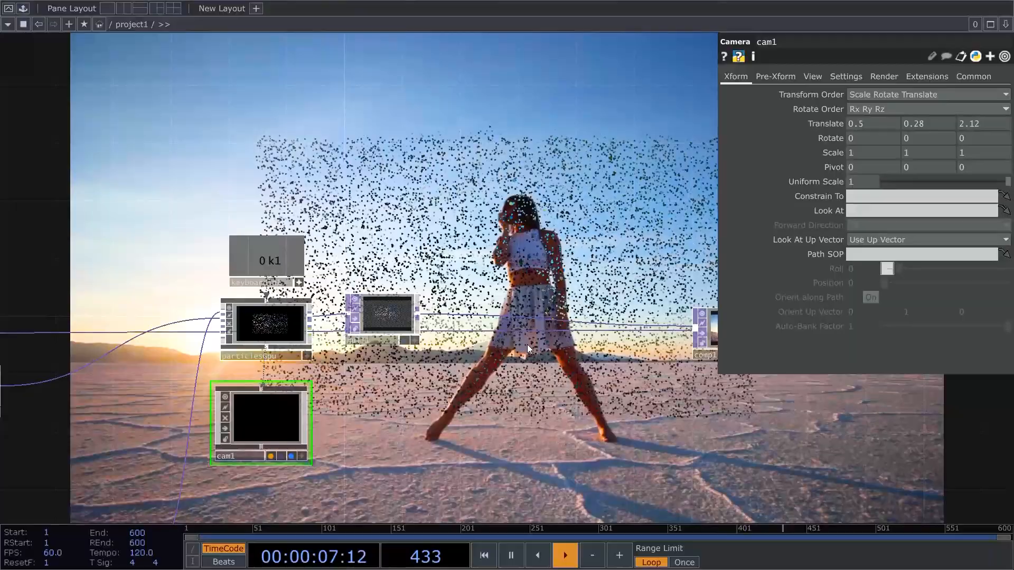
left_click_drag(495, 447, 649, 453)
scroll(641, 434, "down", 5)
scroll(391, 461, "up", 6)
left_click_drag(489, 312, 389, 372)
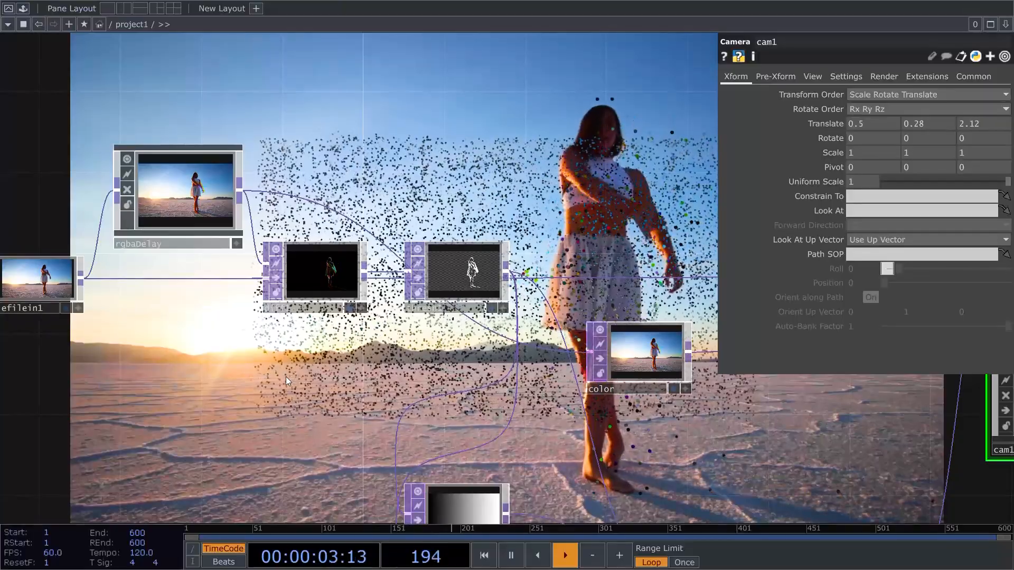
key("Tab")
type("mu")
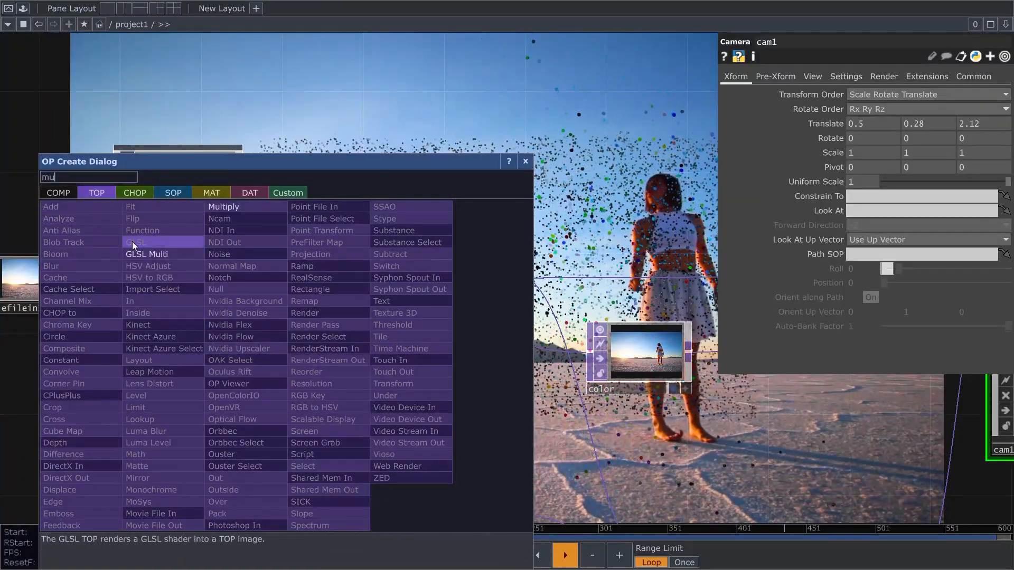
left_click(227, 208)
left_click(309, 381)
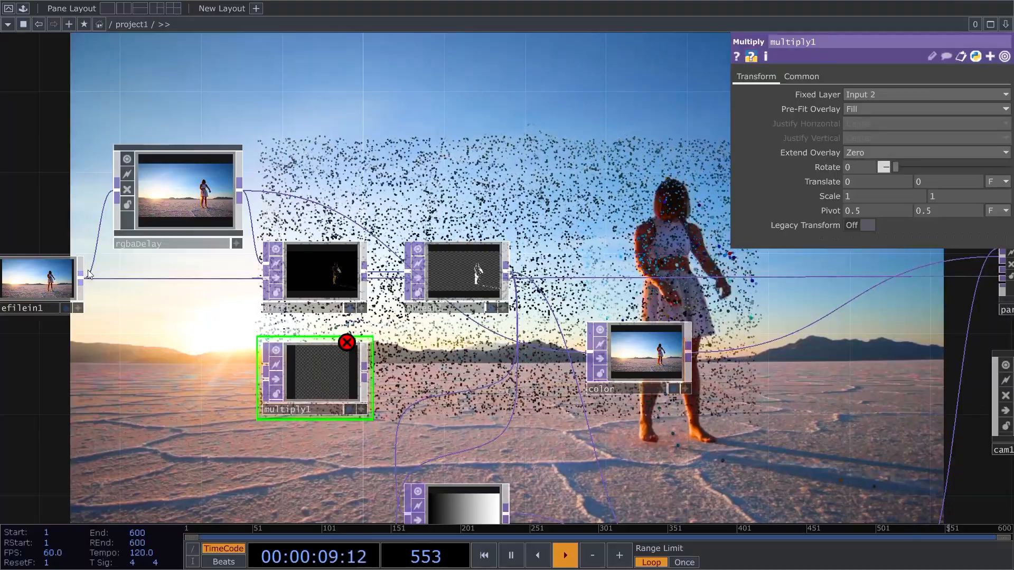
- Connect moviefilein1 and the black-and-white motion mask to multiply1, and feed its output into color
left_click_drag(249, 356, 264, 363)
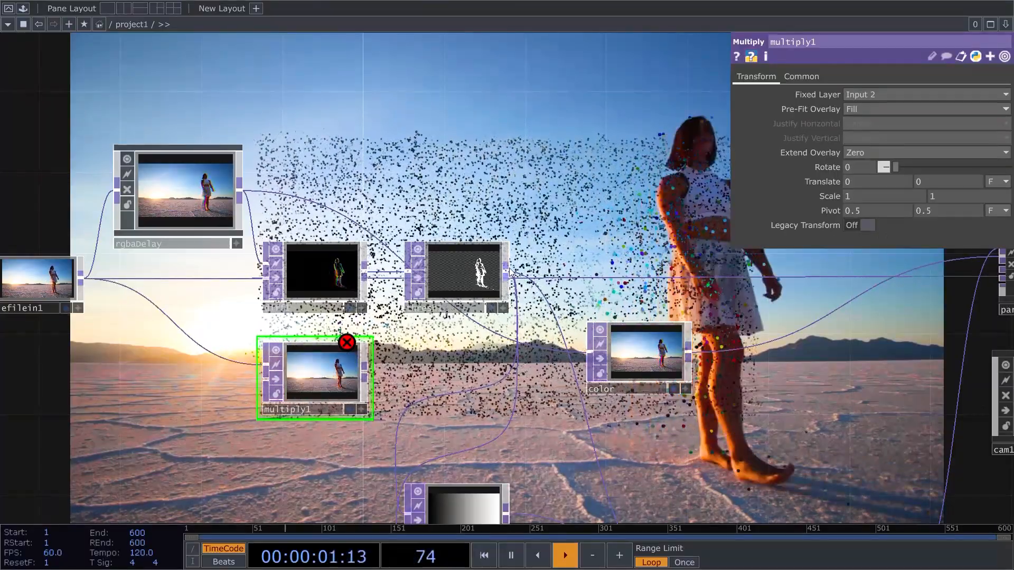
left_click(261, 386)
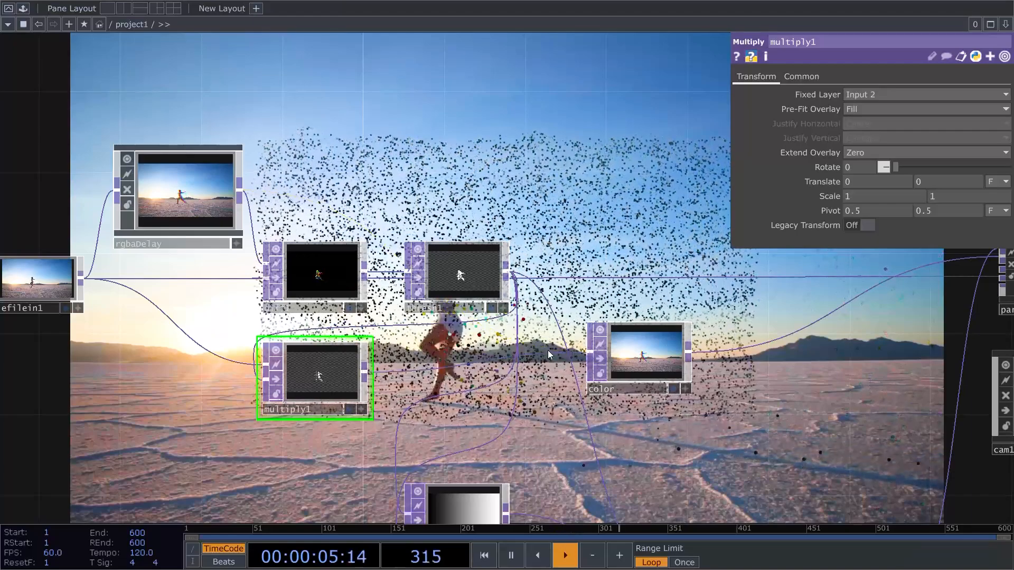
left_click_drag(761, 391, 309, 381)
- Reopen the parameters of cam1 and try adjusting its Translate Z
scroll(309, 380, "down", 5)
left_click_drag(569, 387, 643, 363)
scroll(600, 431, "up", 4)
left_click_drag(574, 378, 526, 304)
left_click(480, 354)
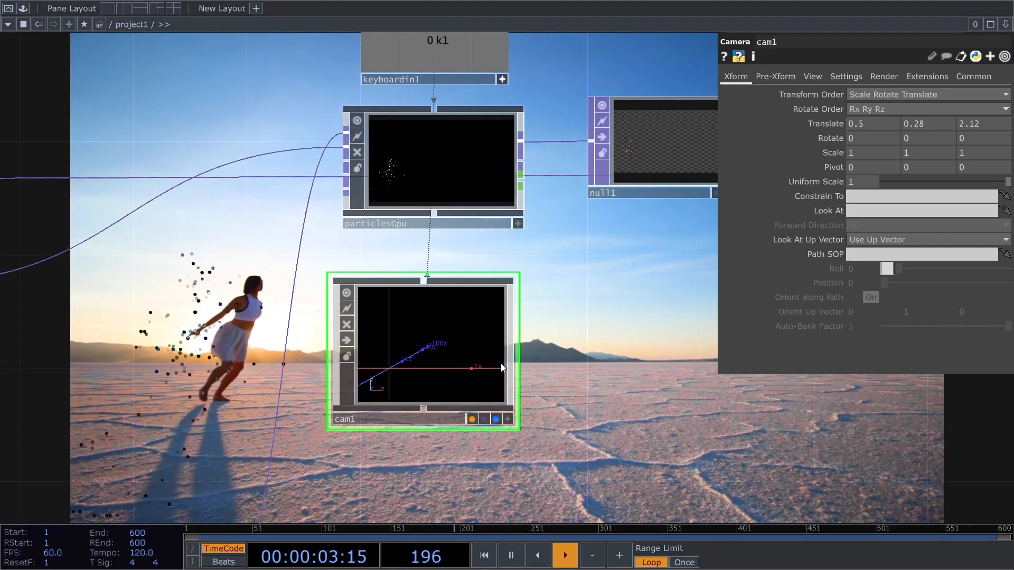
left_click_drag(580, 372, 286, 382)
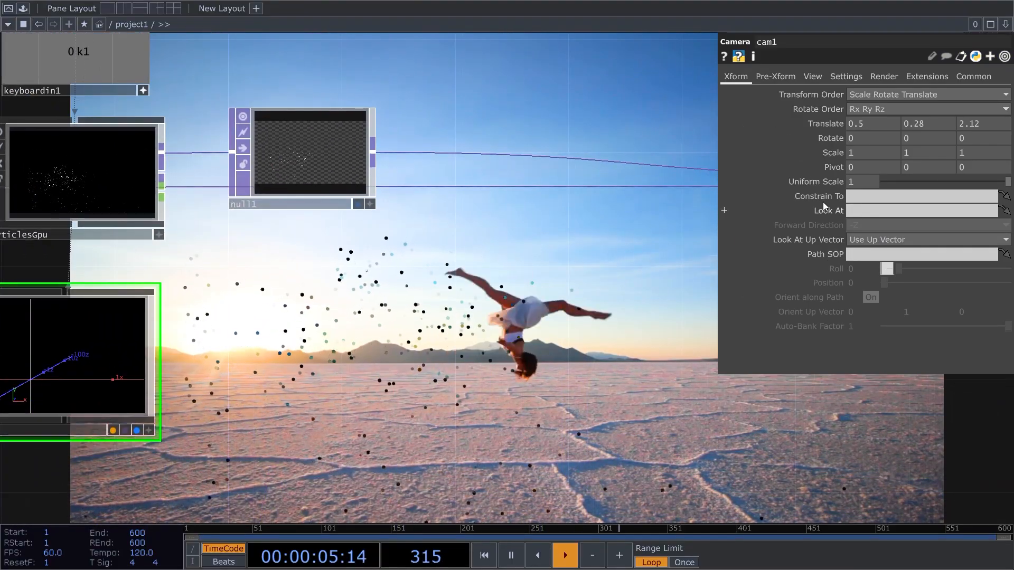
middle_click_drag(971, 121, 970, 121)
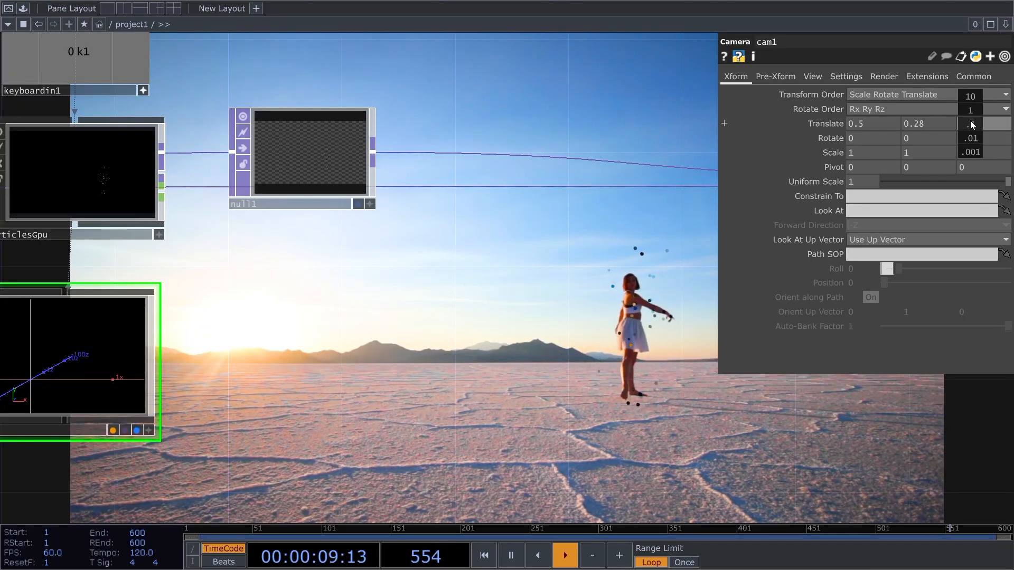
middle_click_drag(970, 120, 971, 120)
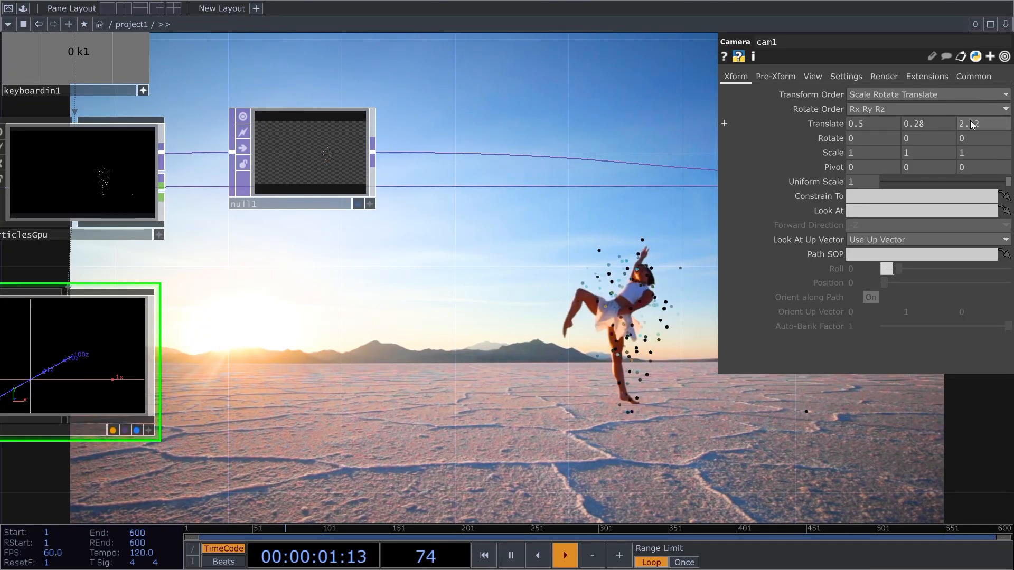
- Set the External force of particlesGpu to 0.004 in X and Y and its X Initial Velocity to 0.027
left_click_drag(345, 301, 394, 315)
left_click(70, 187)
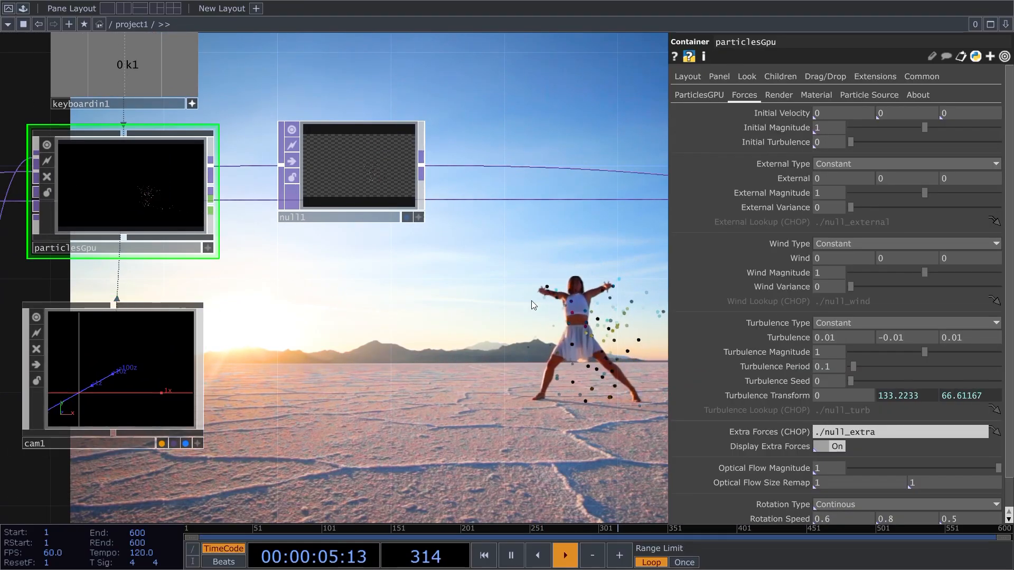
left_click_drag(532, 305, 495, 297)
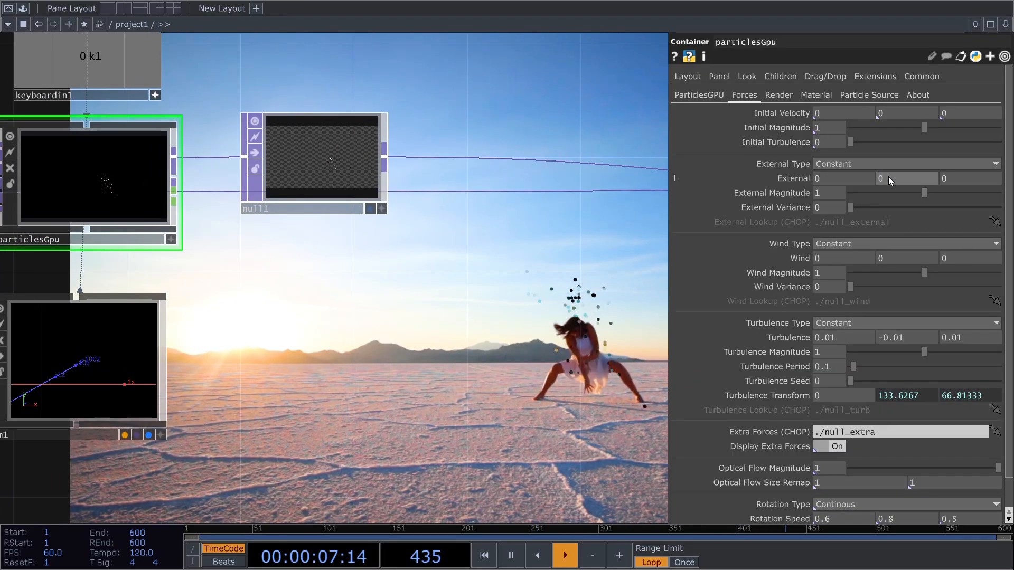
mouse_move(888, 176)
middle_mouse_down()
mouse_move(893, 202)
mouse_move(890, 165)
middle_mouse_up()
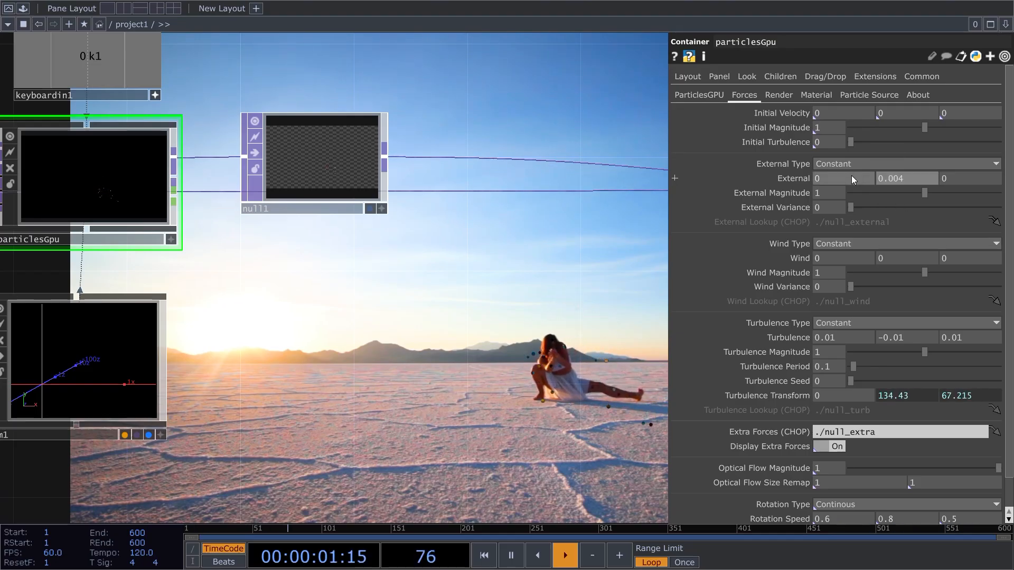
middle_click_drag(851, 177, 852, 153)
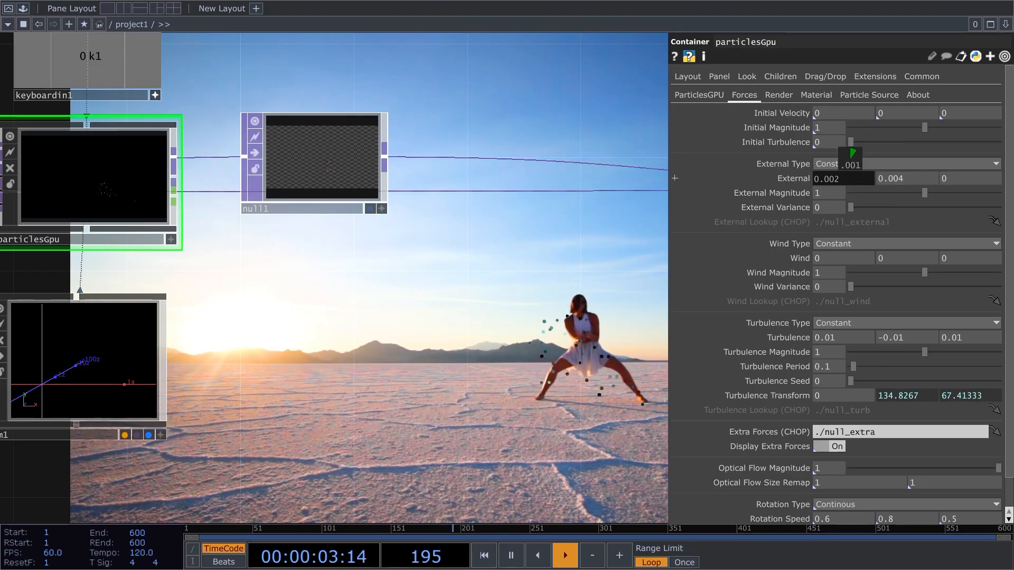
left_click_drag(850, 158, 857, 161)
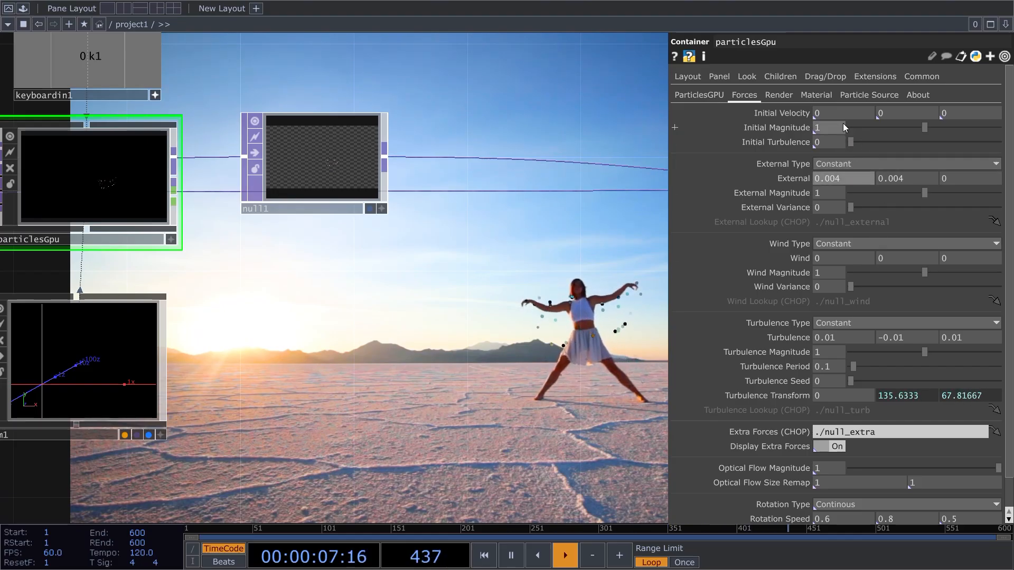
middle_click_drag(840, 109, 887, 145)
left_click_drag(538, 315, 519, 316)
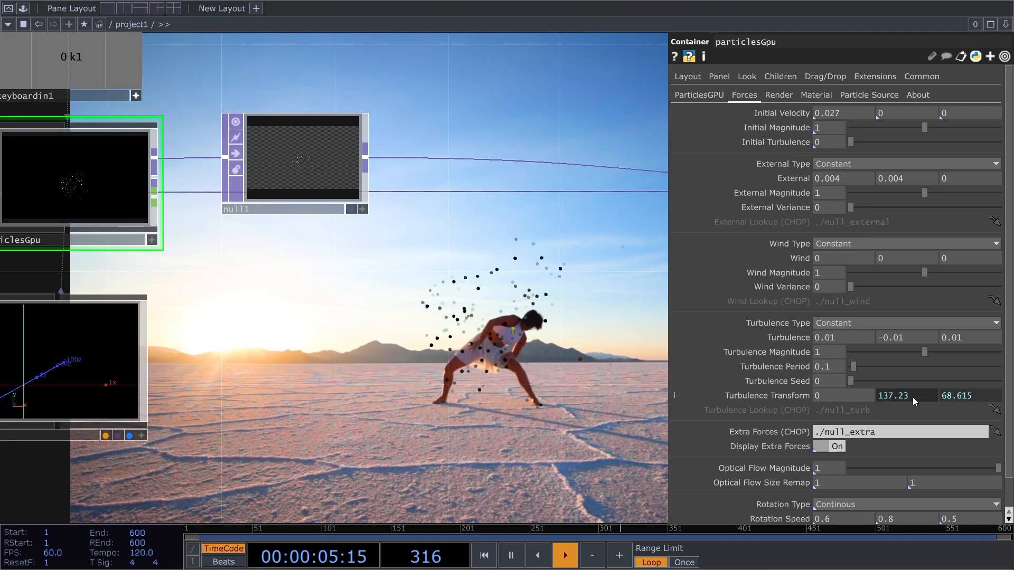
- Copy the Z expression of the Turbulence Transform, absTime.seconds*0.1*me.par.Speed, into its X component
left_click(771, 397)
left_click(885, 441)
key("ctrl+c")
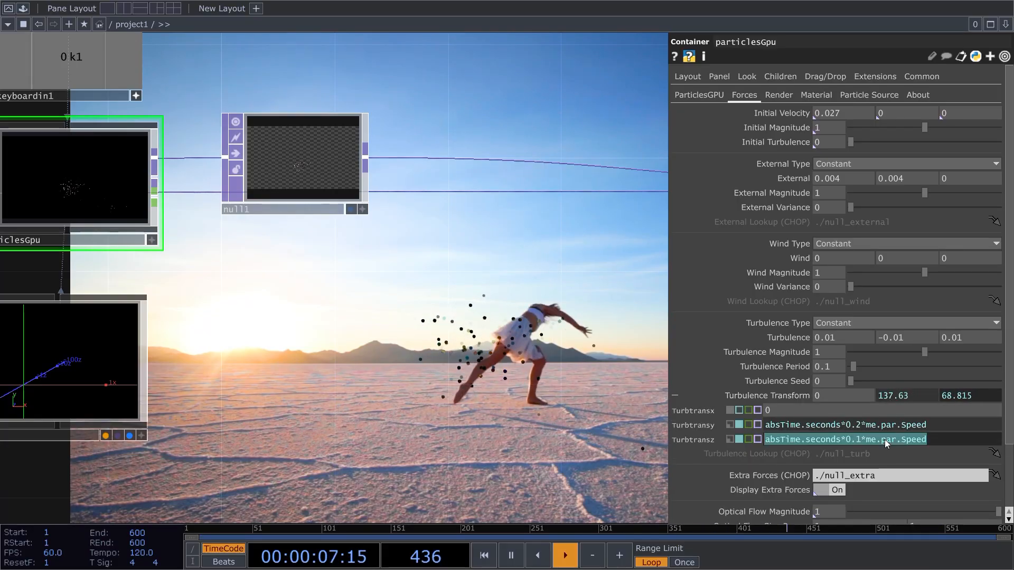
left_click(848, 398)
key("ctrl+v")
key("Return")
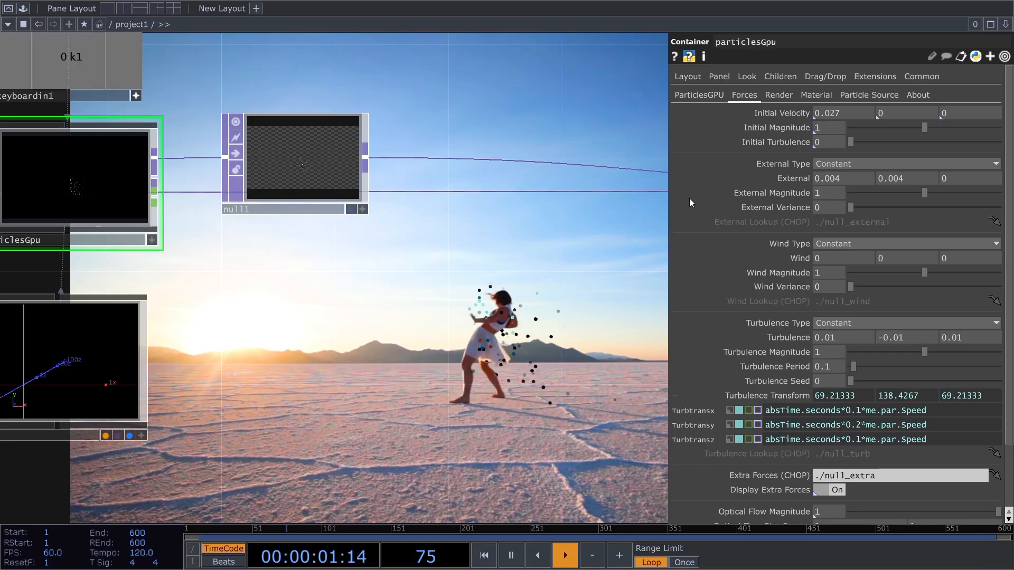
- Set the Particle Size Max of particlesGpu to 0.219 and its Life Min to 0.03
left_click(699, 96)
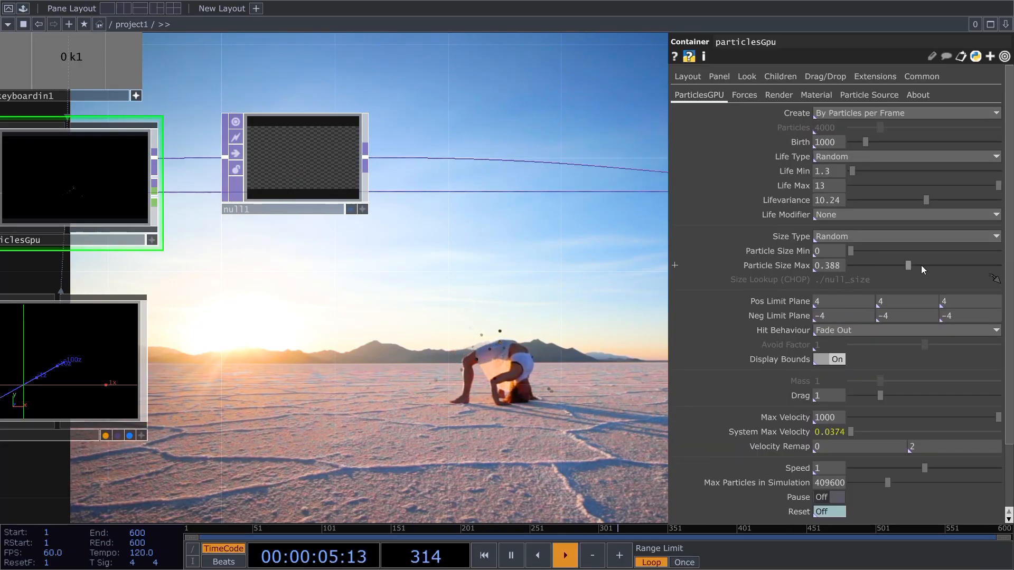
left_click_drag(903, 264, 886, 264)
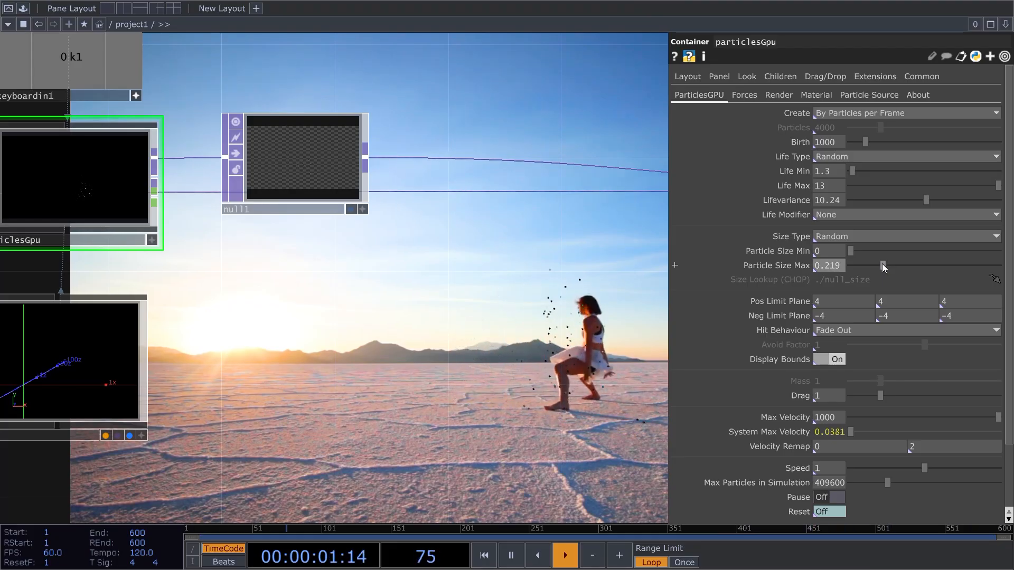
left_click_drag(544, 301, 496, 311)
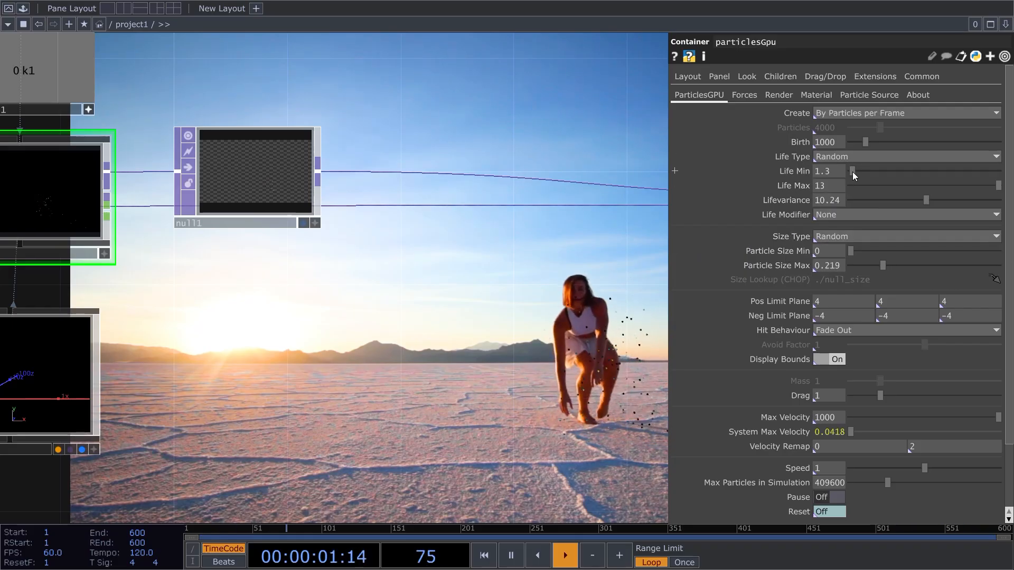
mouse_move(835, 176)
middle_mouse_down()
mouse_move(834, 185)
mouse_move(837, 151)
mouse_move(835, 176)
middle_mouse_up()
- Set the Operation of comp1 to Add
left_click_drag(648, 305, 261, 294)
scroll(489, 284, "down", 4)
scroll(489, 285, "up", 1)
scroll(261, 294, "down", 3)
scroll(322, 325, "down", 5)
left_click_drag(437, 318, 424, 321)
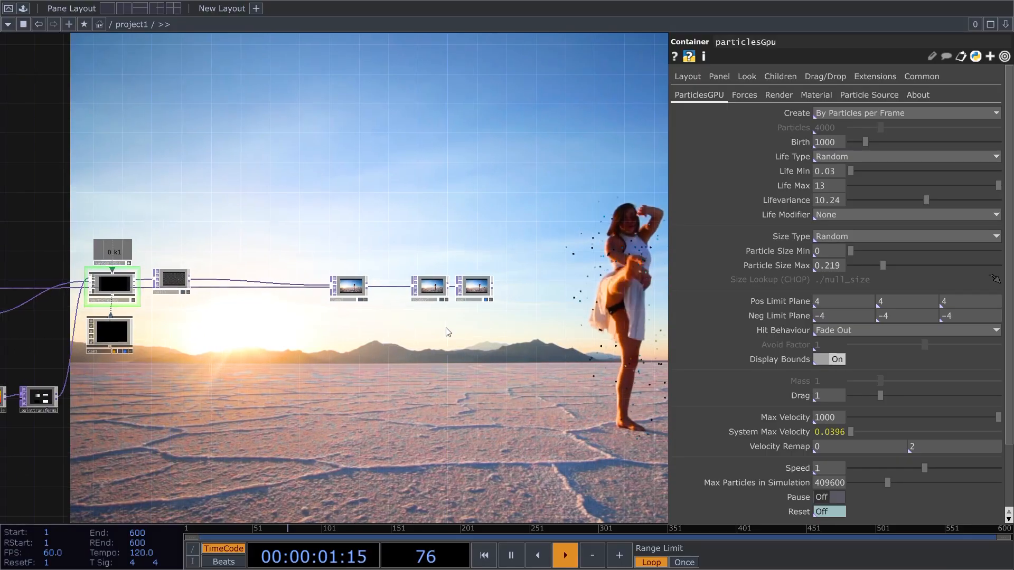
scroll(424, 321, "up", 7)
left_click(248, 222)
left_click_drag(358, 283, 365, 353)
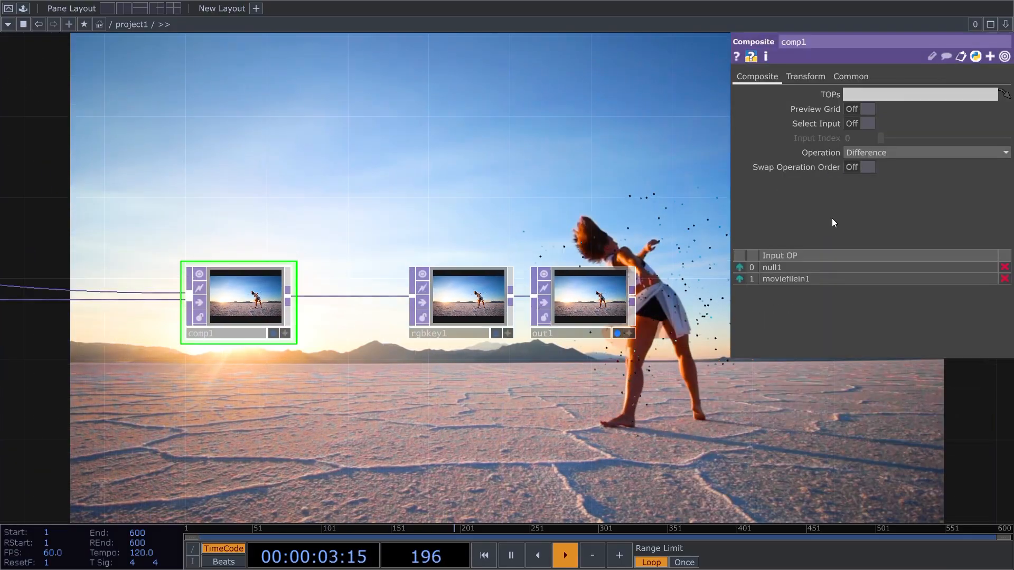
left_click(936, 153)
left_click(874, 166)
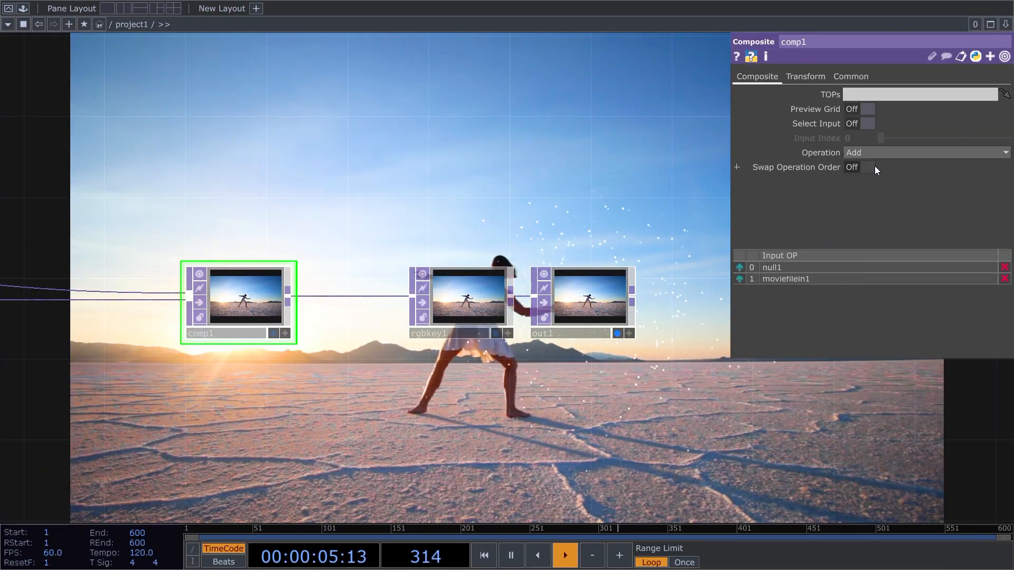
- Select comp3, rgbkey1 and out1 together and move them further away from null1
scroll(548, 296, "down", 7)
scroll(417, 385, "up", 4)
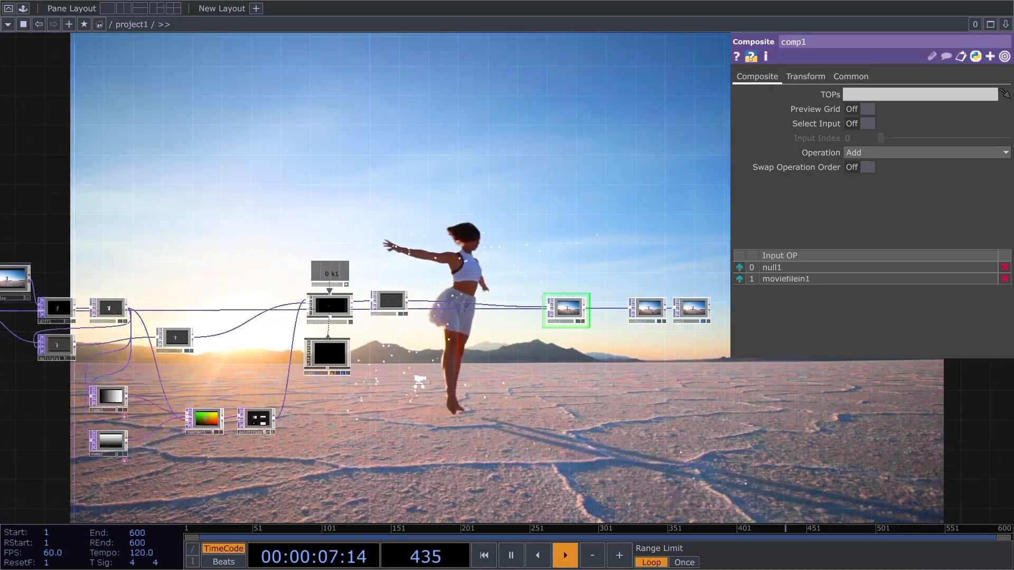
left_click_drag(465, 347, 395, 388)
left_click_drag(492, 395, 379, 410)
scroll(619, 423, "up", 5)
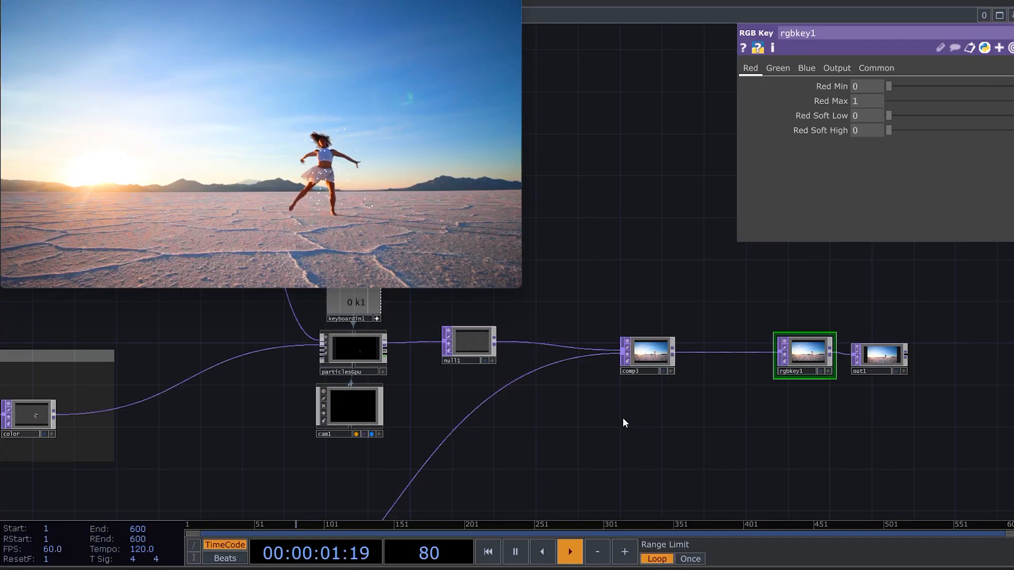
left_click_drag(627, 418, 591, 418)
scroll(553, 415, "up", 3)
right_click_drag(627, 260, 947, 469)
left_click_drag(820, 467, 792, 481)
scroll(774, 492, "down", 2)
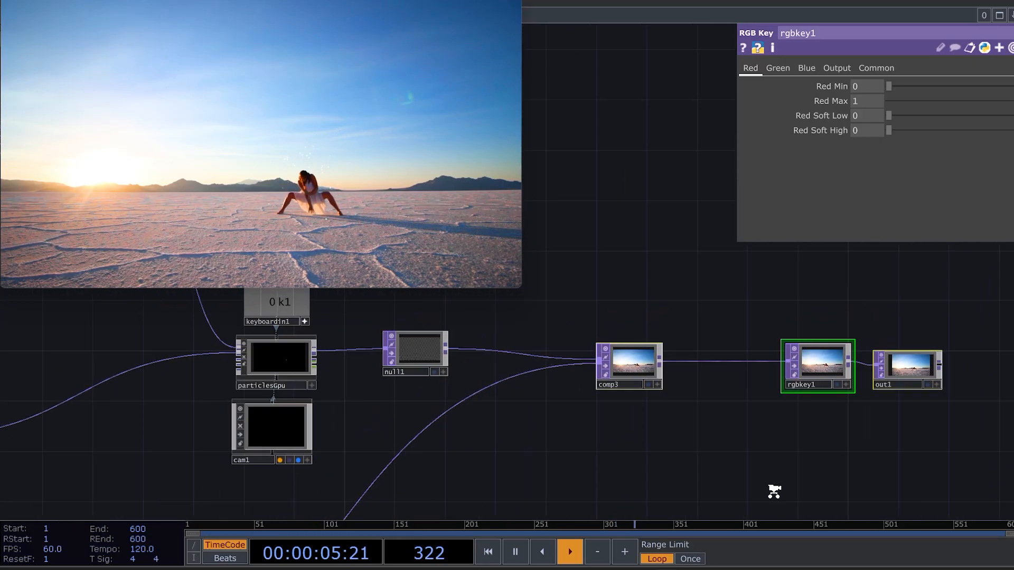
scroll(774, 492, "down", 2)
left_click_drag(673, 398, 810, 397)
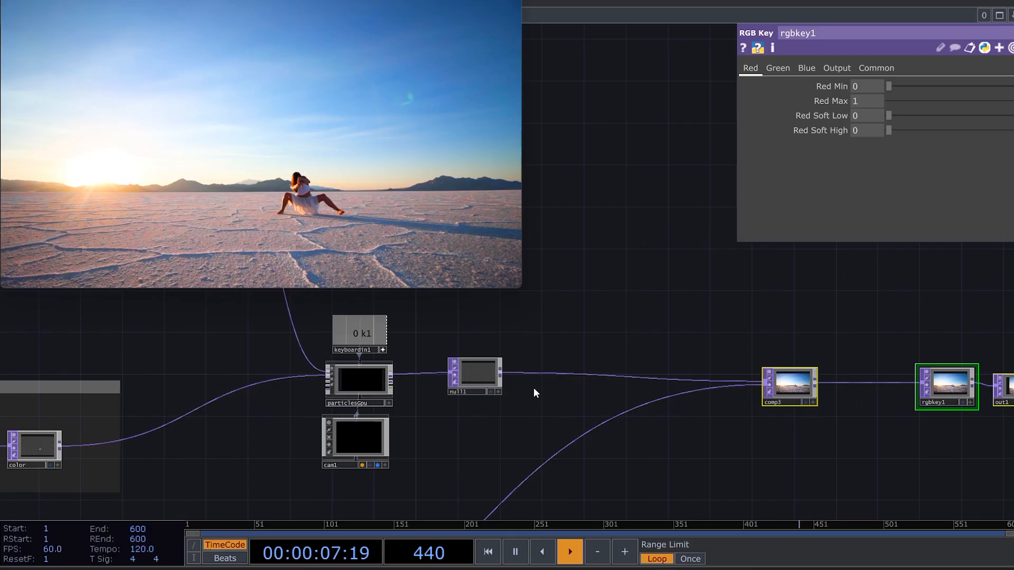
- Insert a Bloom TOP between null1 and comp3
scroll(513, 356, "up", 2)
key("Tab")
type("b")
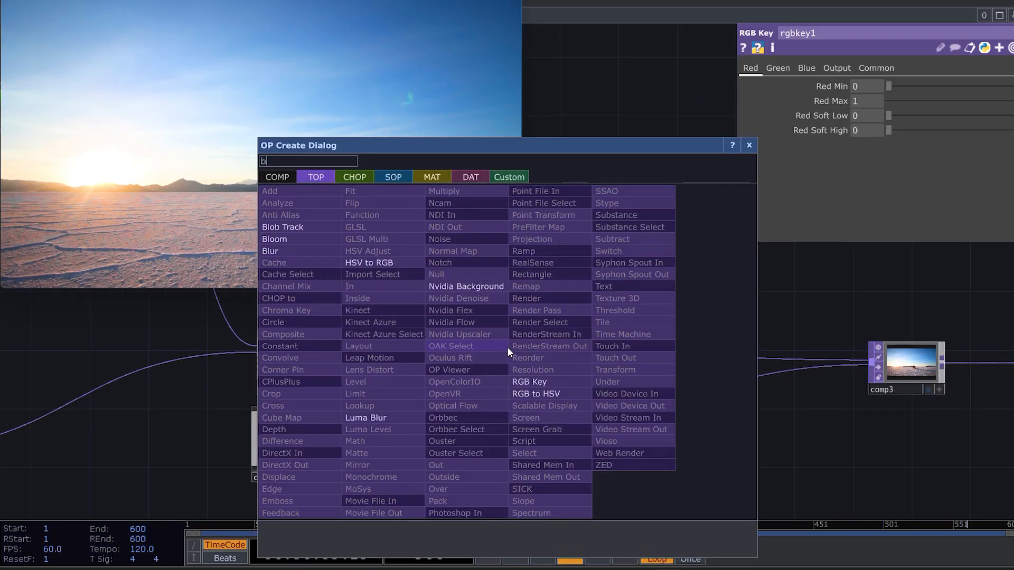
left_click(283, 250)
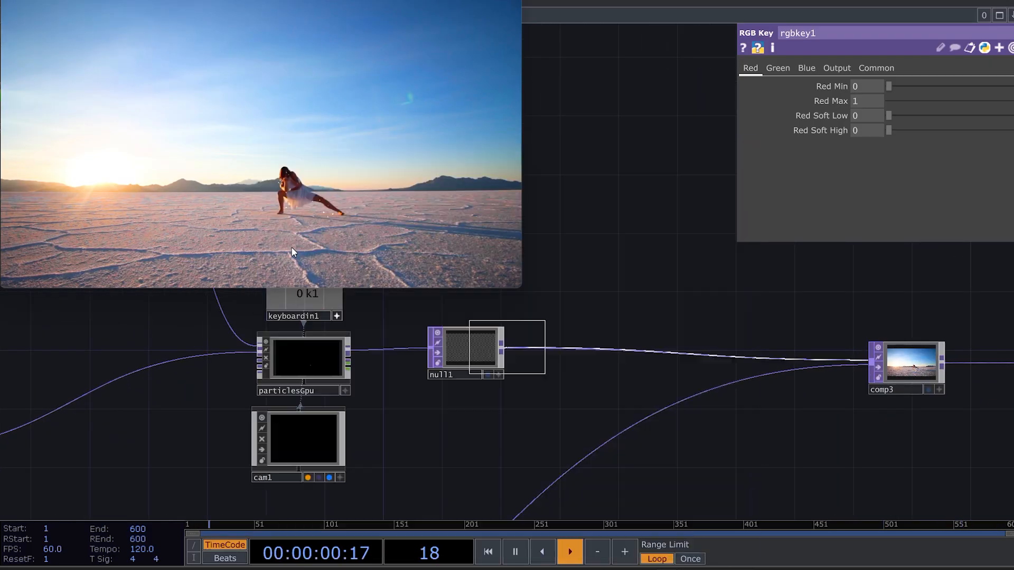
left_click(626, 352)
- Set the Bloom Intensity of bloom1 to 1.32, its Bloom Gamma to 1.72 and its Min Bloom Radius to 0.402
left_click_drag(751, 435, 729, 435)
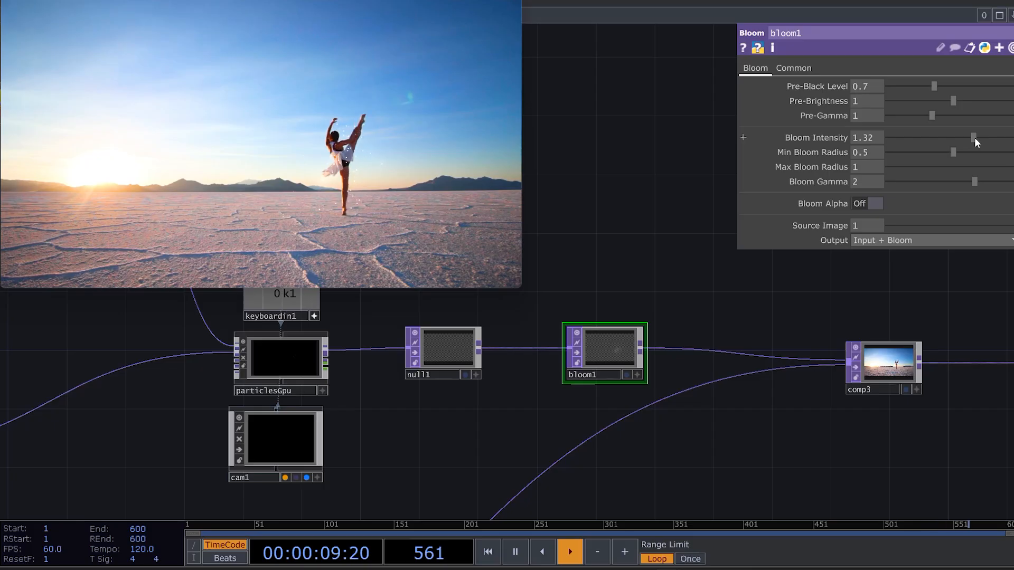
left_click_drag(976, 183, 970, 185)
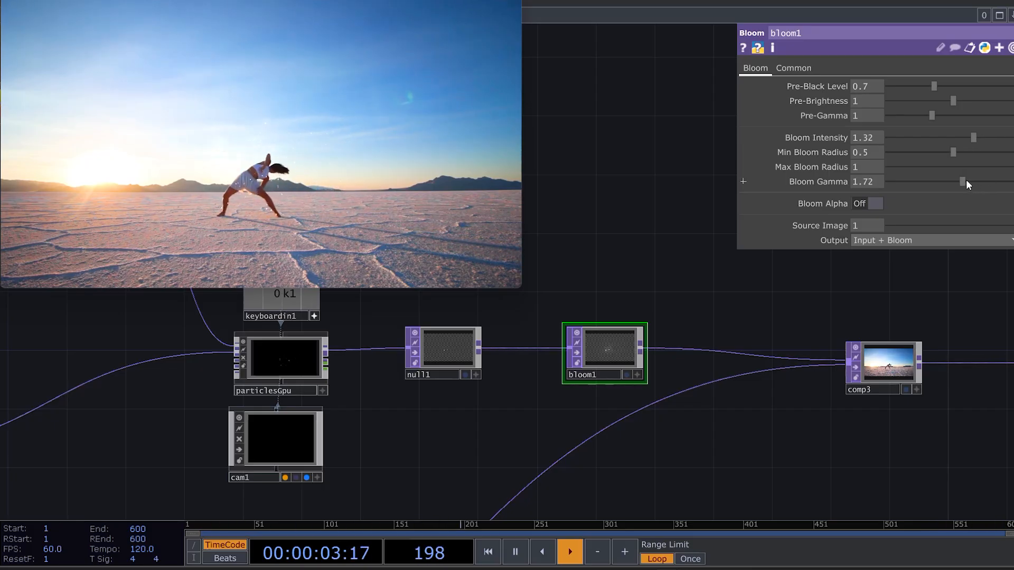
left_click_drag(946, 154, 944, 154)
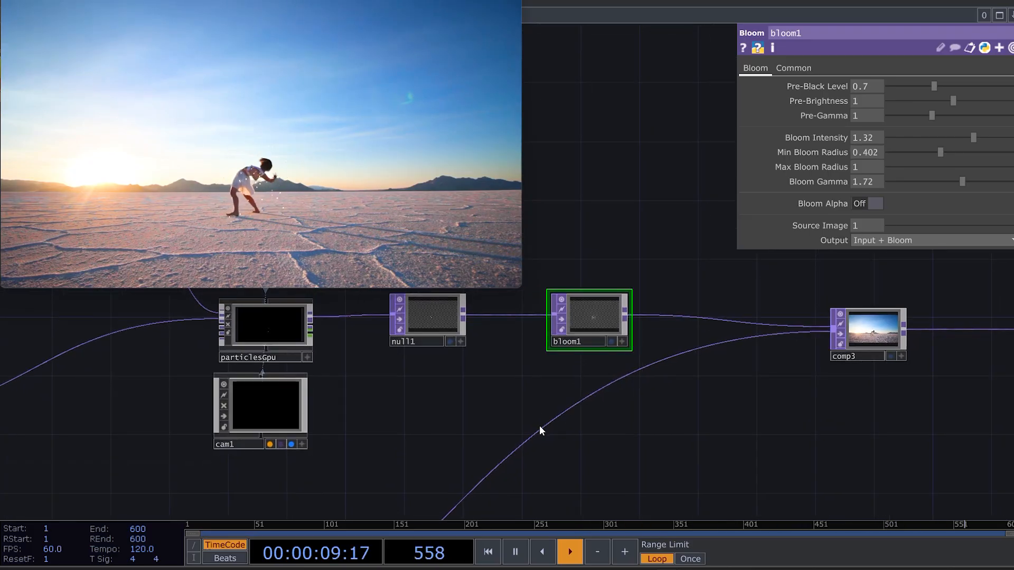
- Insert a Level TOP on the wire that feeds the video into comp3
right_click(542, 406)
left_click(561, 410)
type("le")
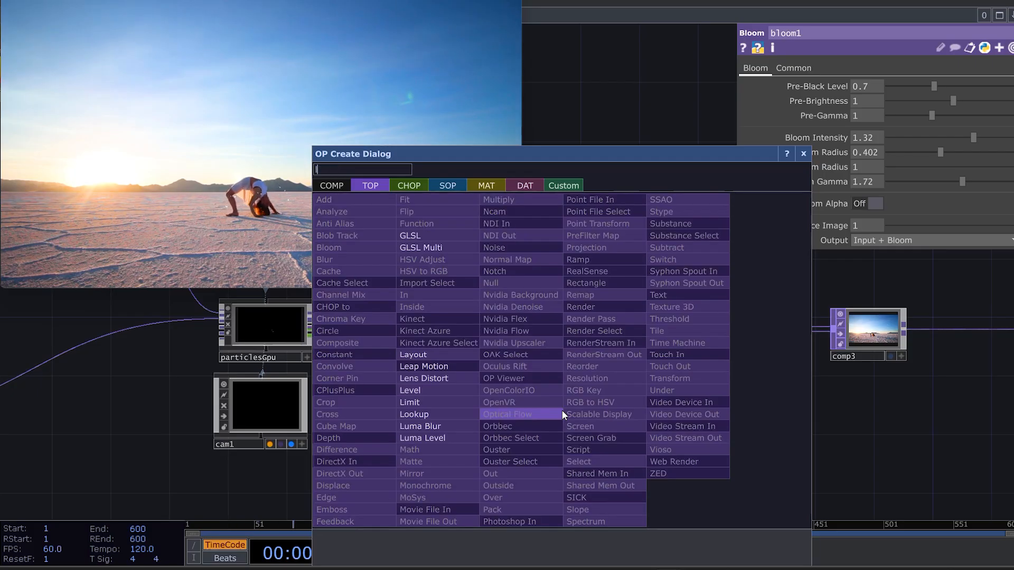
left_click(428, 394)
left_click(601, 438)
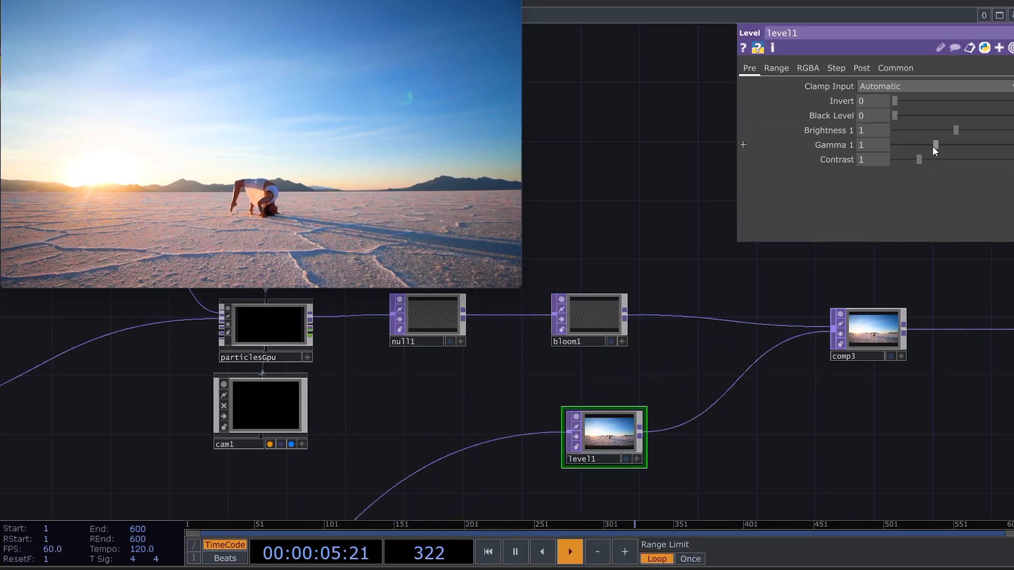
- Set Gamma 1 of level1 to 0.93, Contrast to 1.08 and Brightness 1 to 0.88
left_click_drag(935, 149, 933, 150)
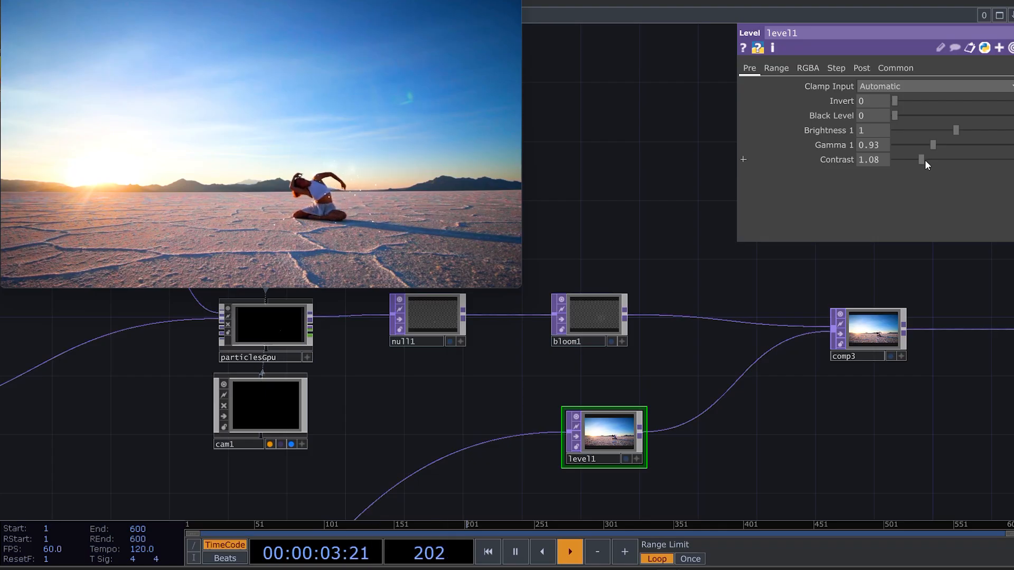
left_click_drag(959, 136, 952, 142)
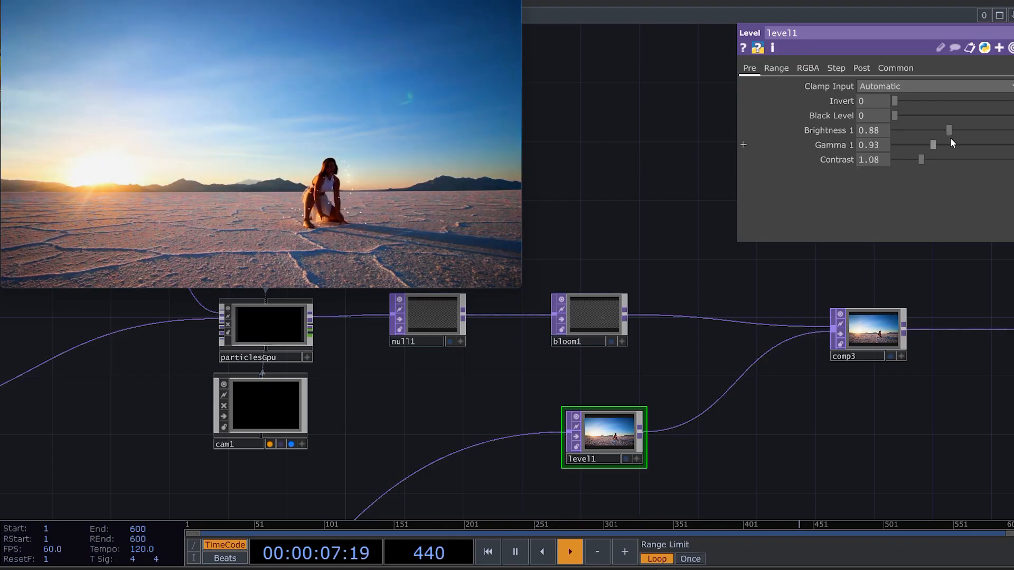
- Show the parameters of bloom1 and enlarge the output preview window to inspect the glowing particles
left_click_drag(656, 262, 601, 274)
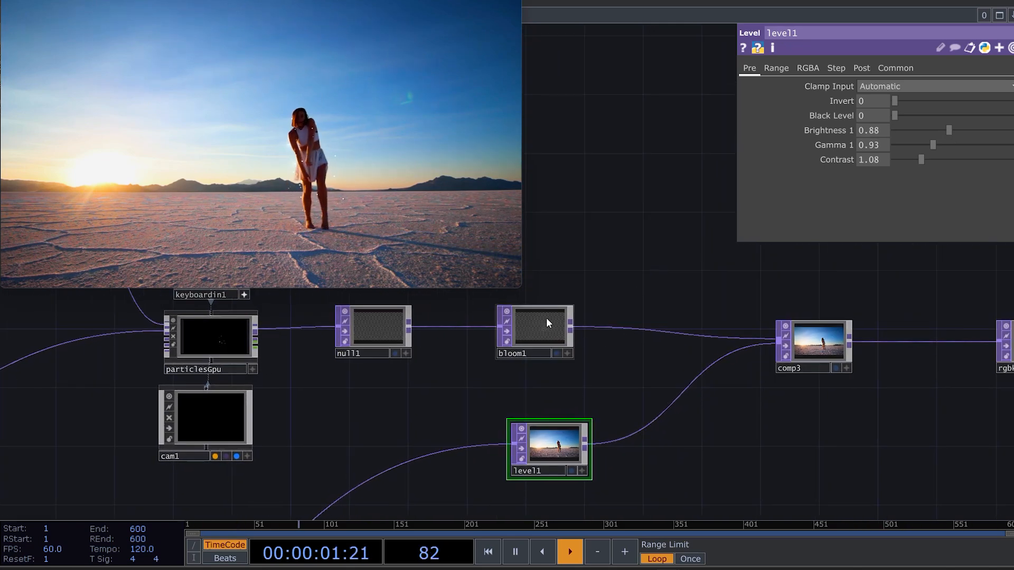
left_click(553, 337)
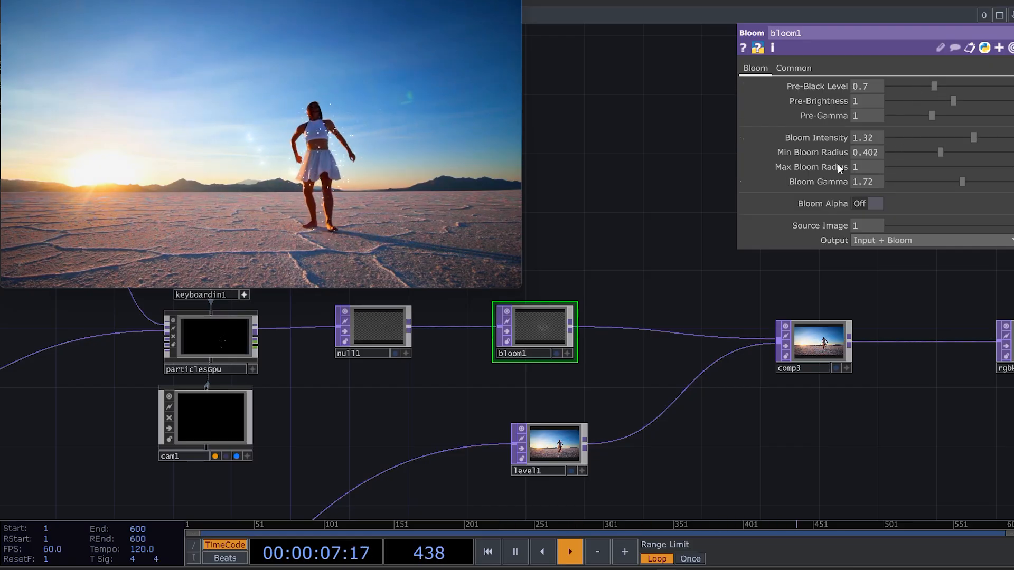
left_click_drag(520, 287, 906, 484)
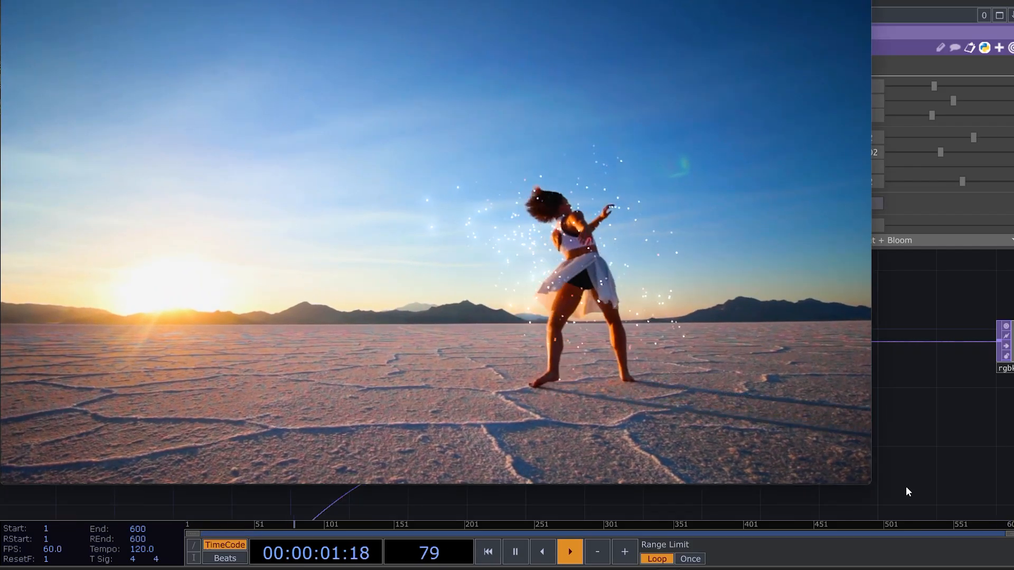